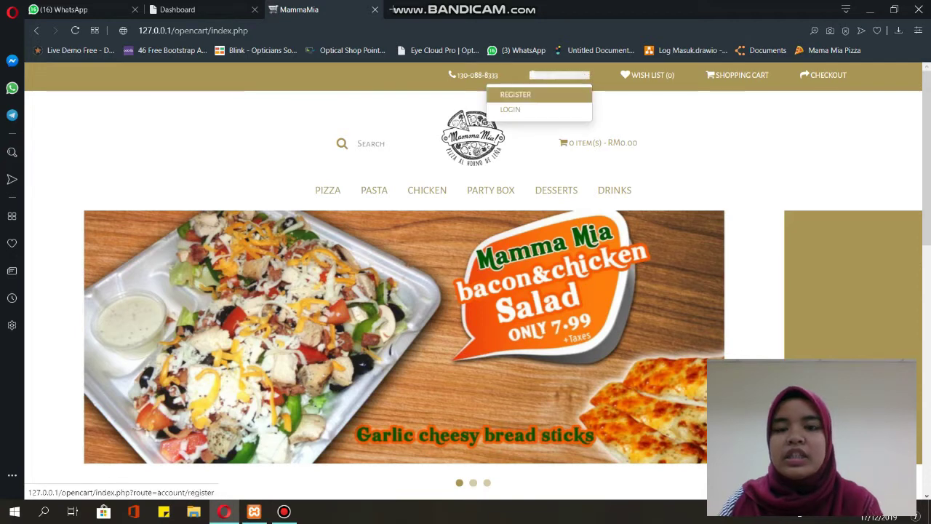
- Open the Register Account page and scroll to its personal details, starting at First Name
{"action": "left_click", "coordinate": [515, 95]}
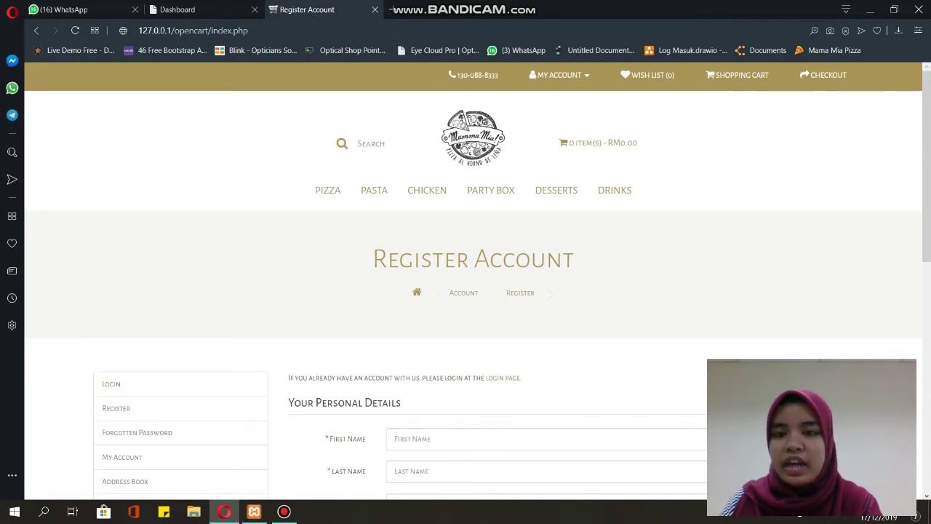
{"action": "scroll", "coordinate": [473, 291], "scroll_direction": "down", "scroll_amount": 3}
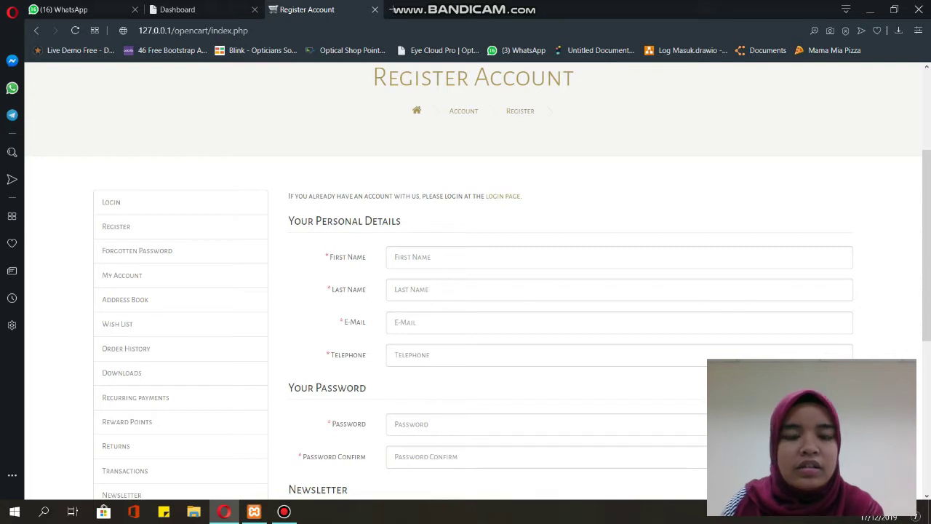
{"action": "scroll", "coordinate": [472, 291], "scroll_direction": "down", "scroll_amount": 2}
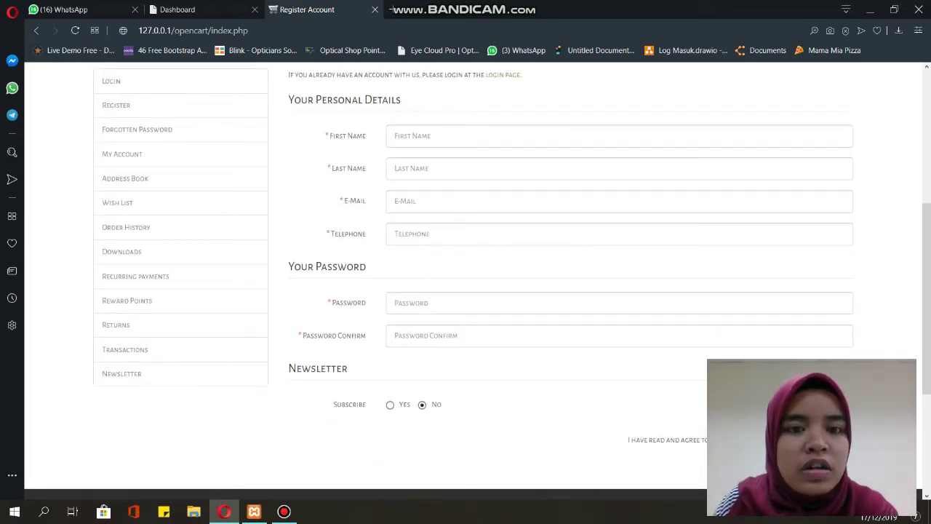
{"action": "left_click", "coordinate": [407, 136]}
- Fill in the customer's first and last name from autofill, then their e-mail and telephone number
{"action": "key", "text": "Down"}
{"action": "key", "text": "Down"}
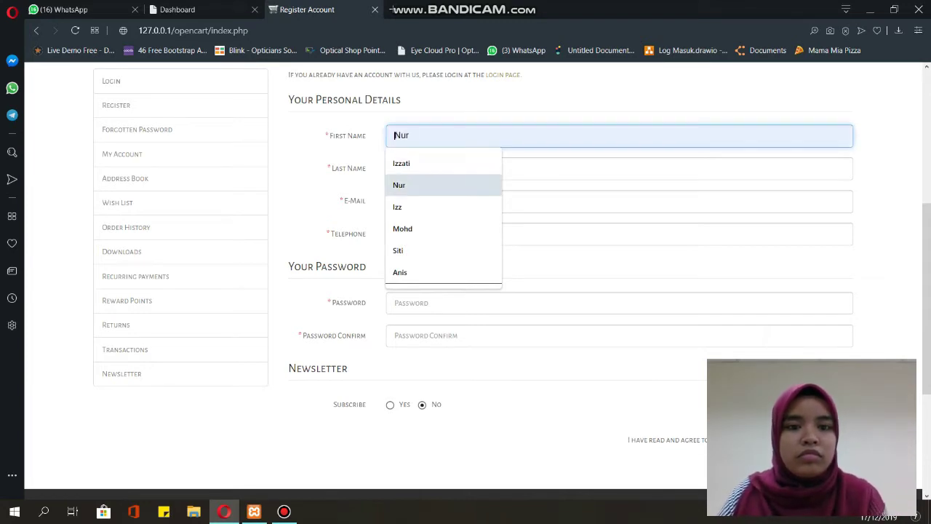
{"action": "key", "text": "Return"}
{"action": "key", "text": "Tab"}
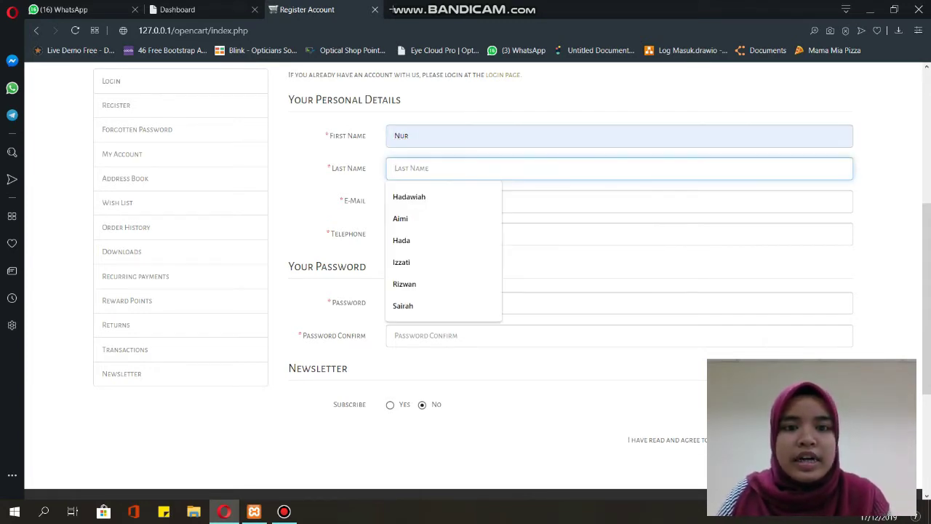
{"action": "key", "text": "Down"}
{"action": "key", "text": "Down"}
{"action": "key", "text": "Return"}
{"action": "key", "text": "Tab"}
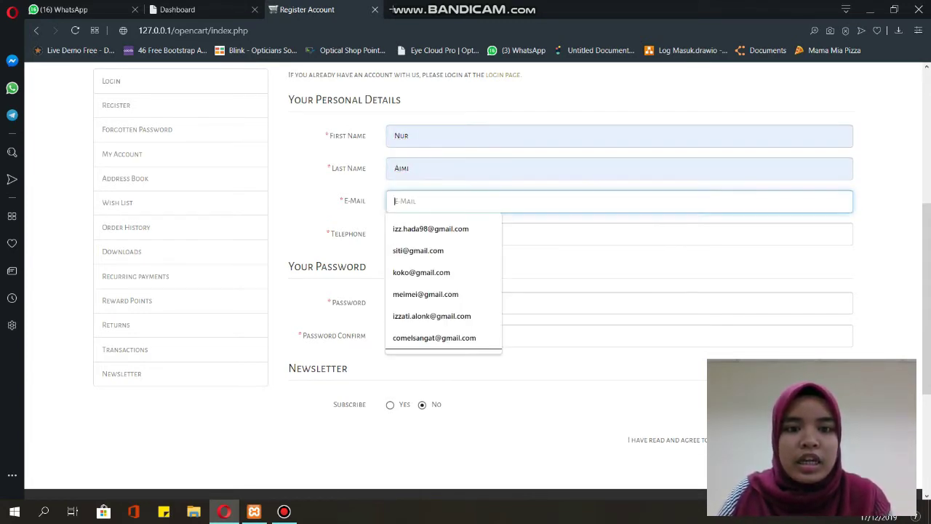
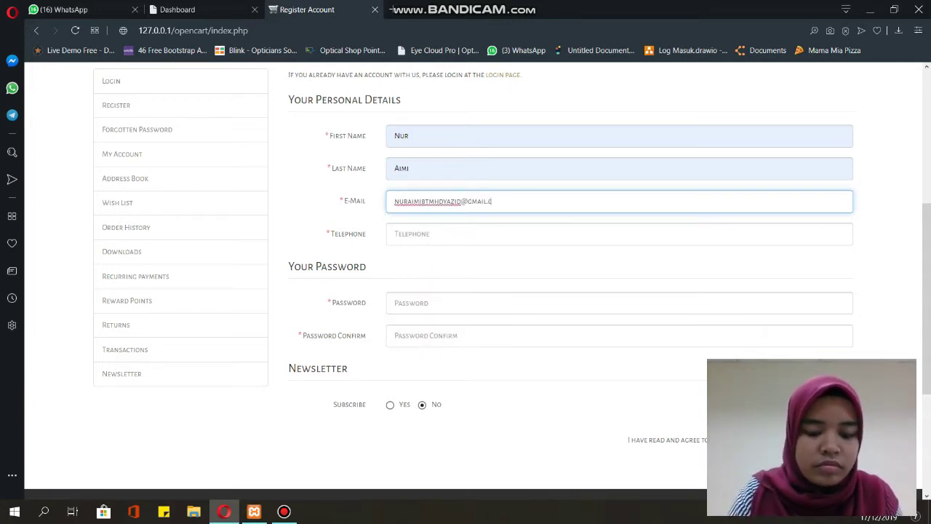
{"action": "key", "text": "Tab"}
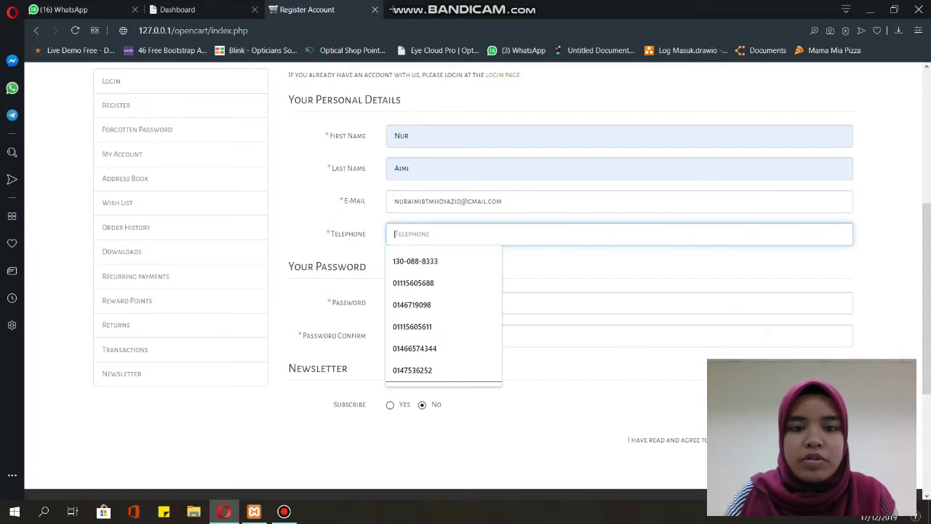
{"action": "key", "text": "Down"}
{"action": "key", "text": "Up"}
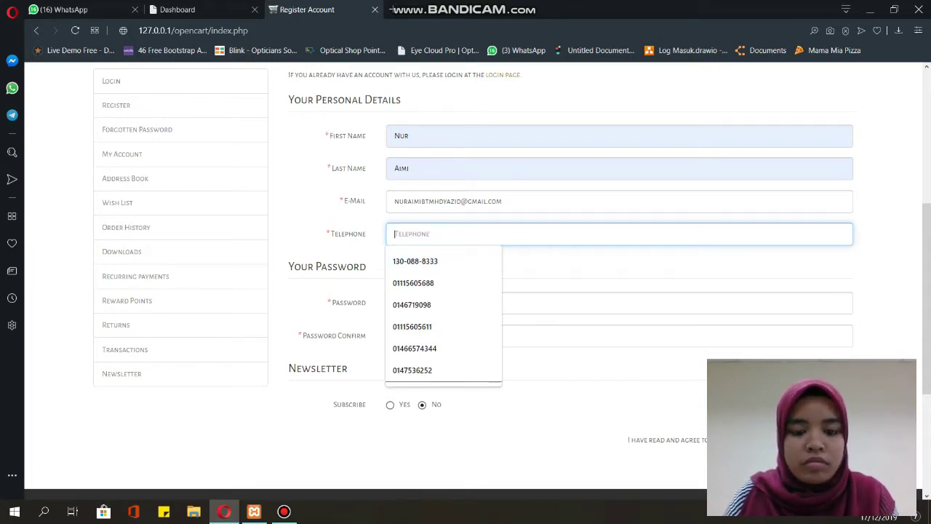
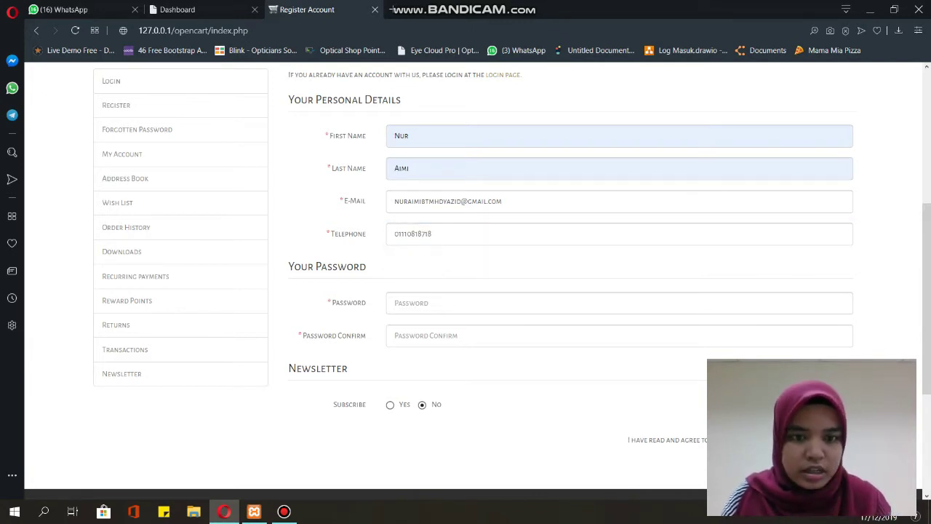
- Enter the account password and its confirmation
{"action": "left_click", "coordinate": [395, 303]}
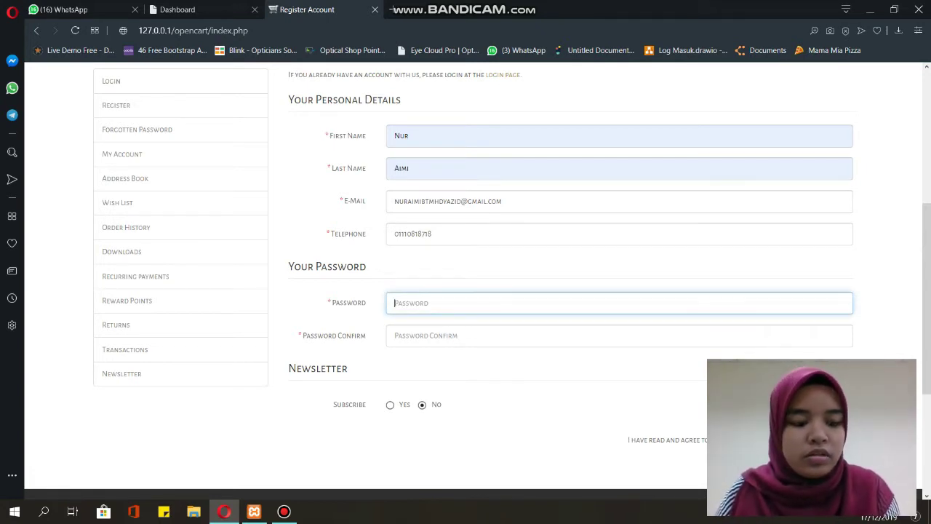
{"action": "type", "text": "134"}
{"action": "key", "text": "Tab"}
{"action": "type", "text": "1234"}
{"action": "scroll", "coordinate": [472, 291], "scroll_direction": "down", "scroll_amount": 3}
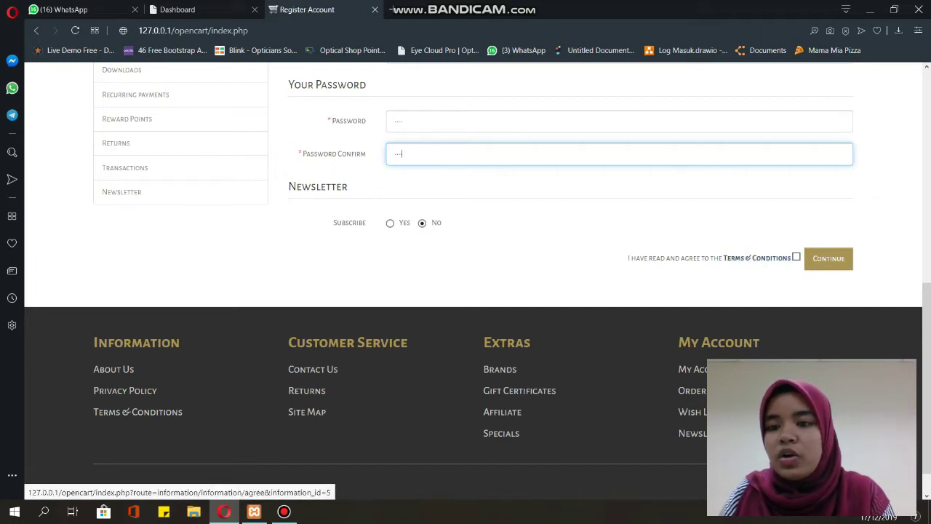
- Accept the Terms & Conditions and submit the form, reaching 'Your Account Has Been Created!'
{"action": "left_click", "coordinate": [796, 257]}
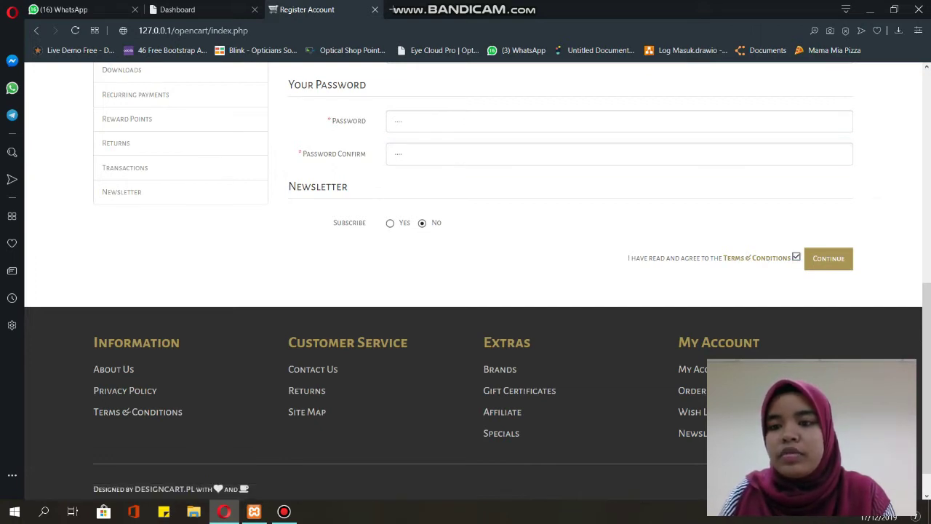
{"action": "left_click", "coordinate": [828, 258]}
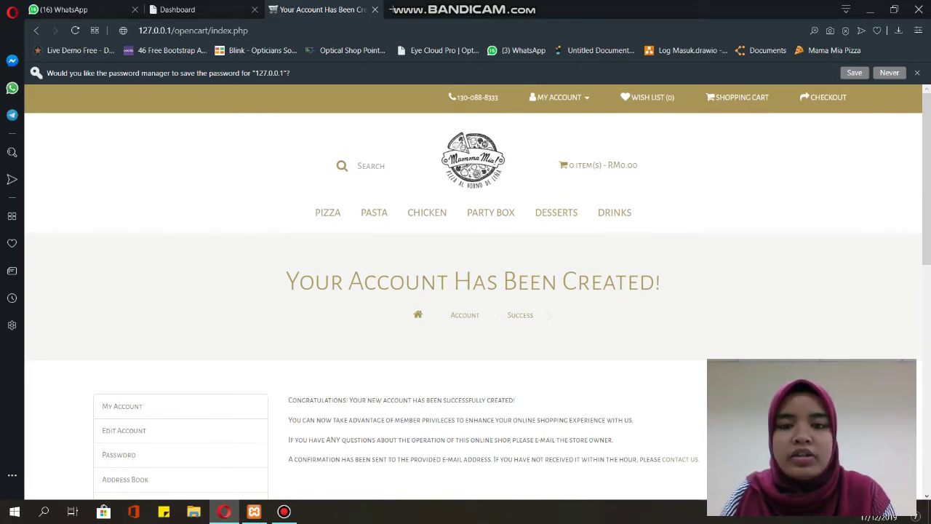
{"action": "scroll", "coordinate": [472, 291], "scroll_direction": "down", "scroll_amount": 1}
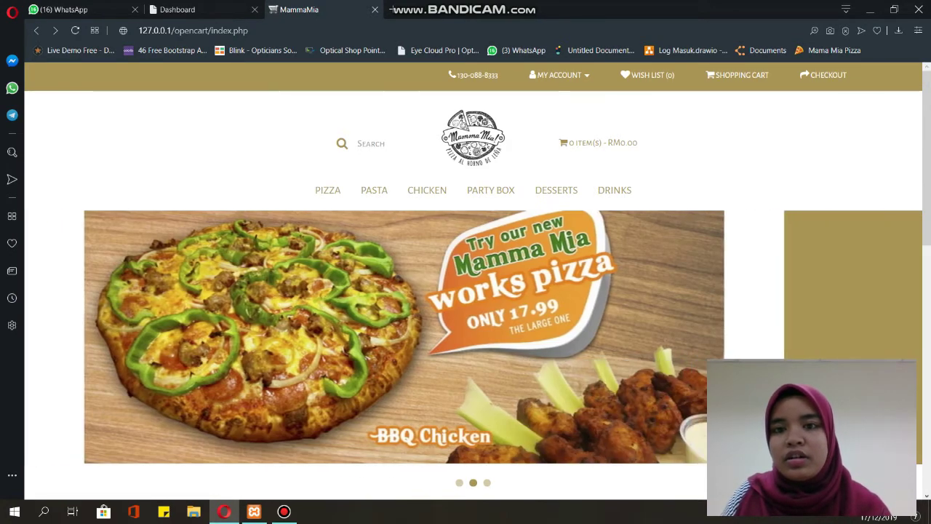
- Go to My Account > Login and sign in with the registered e-mail and account password
{"action": "left_click", "coordinate": [558, 75]}
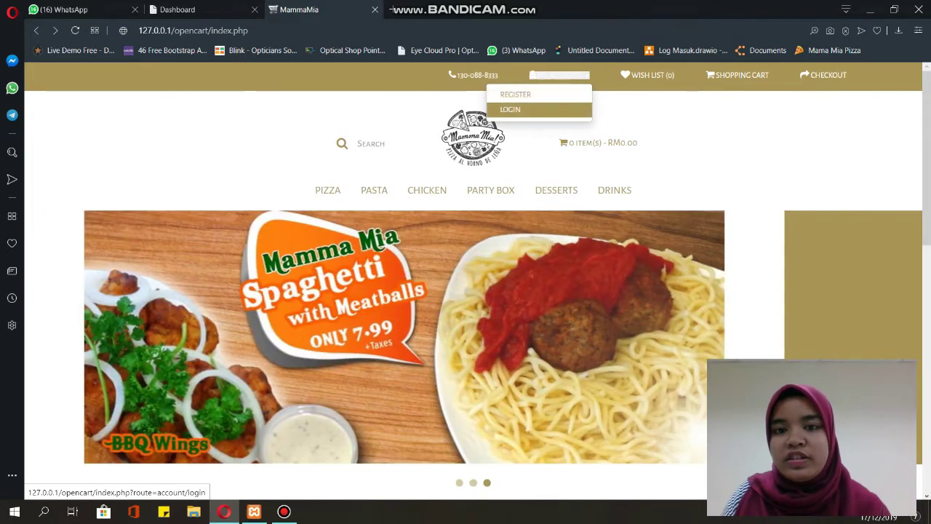
{"action": "left_click", "coordinate": [510, 109]}
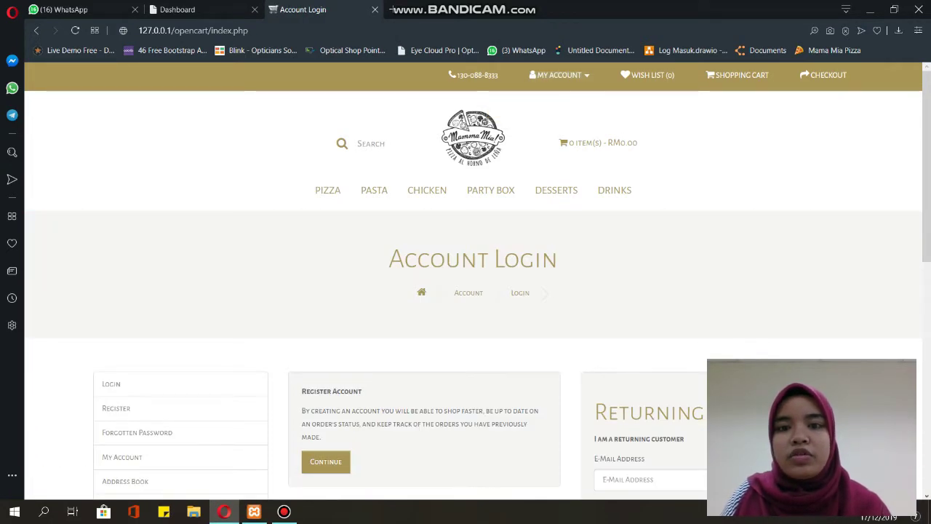
{"action": "scroll", "coordinate": [473, 280], "scroll_direction": "down", "scroll_amount": 5}
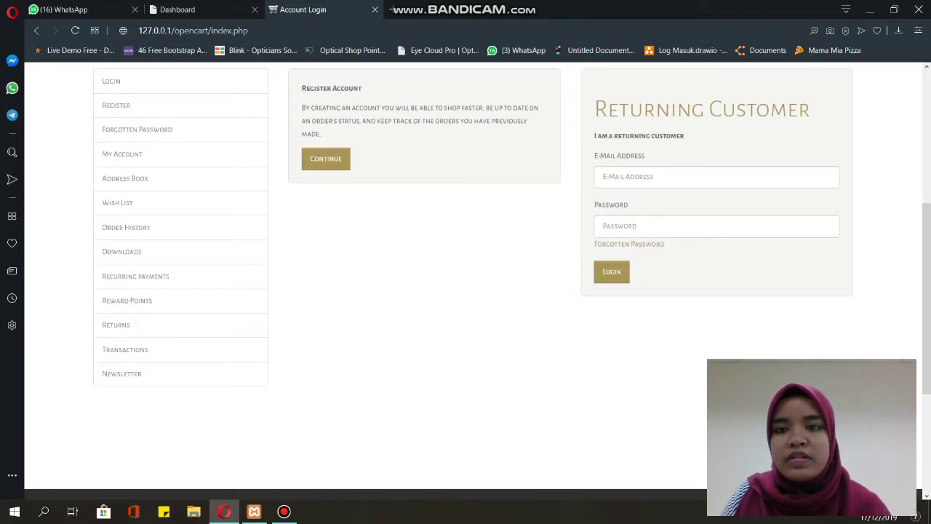
{"action": "left_click", "coordinate": [603, 176]}
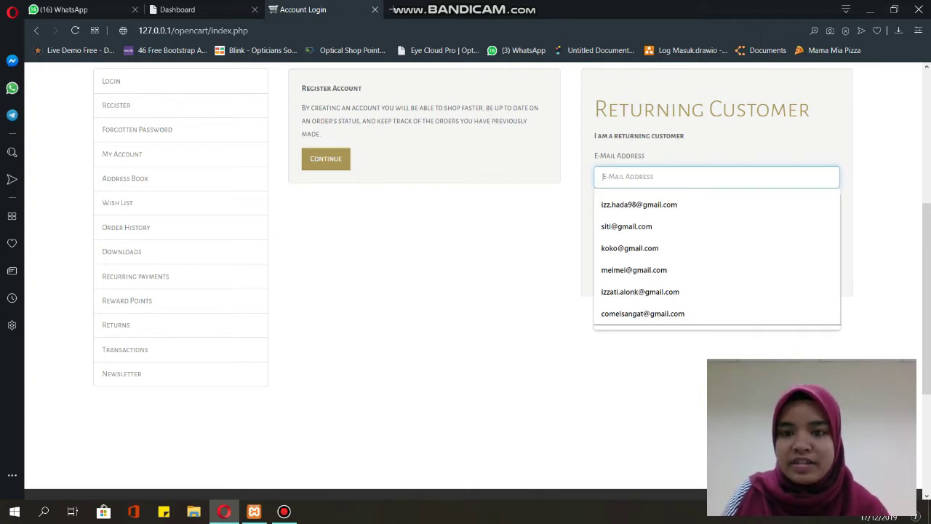
{"action": "key", "text": "ctrl+v"}
{"action": "left_click", "coordinate": [655, 225]}
{"action": "type", "text": "123"}
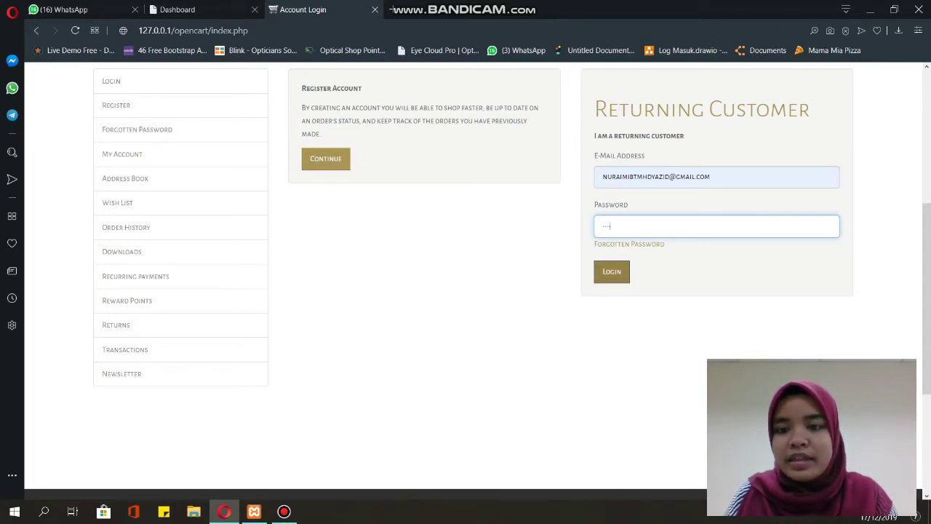
{"action": "left_click", "coordinate": [612, 271]}
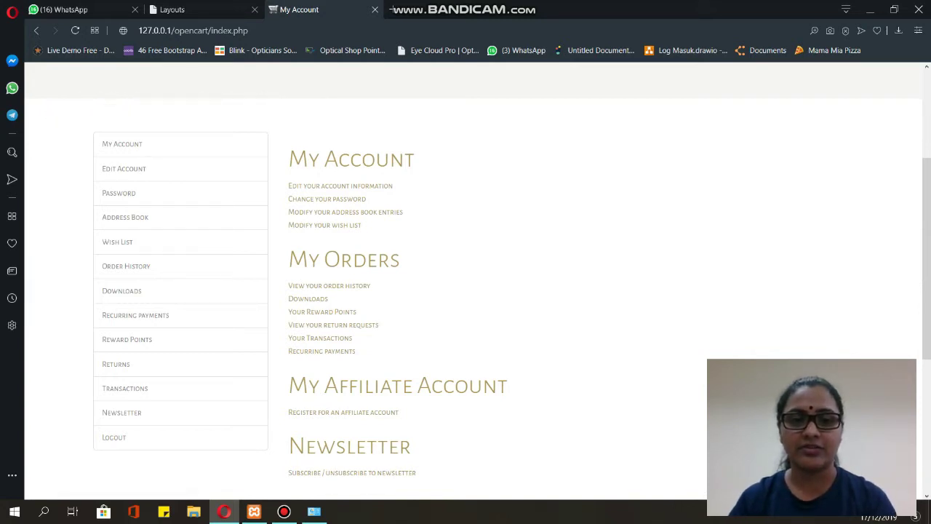
- View the account information editing page, then return to the My Account overview
{"action": "left_click", "coordinate": [340, 186]}
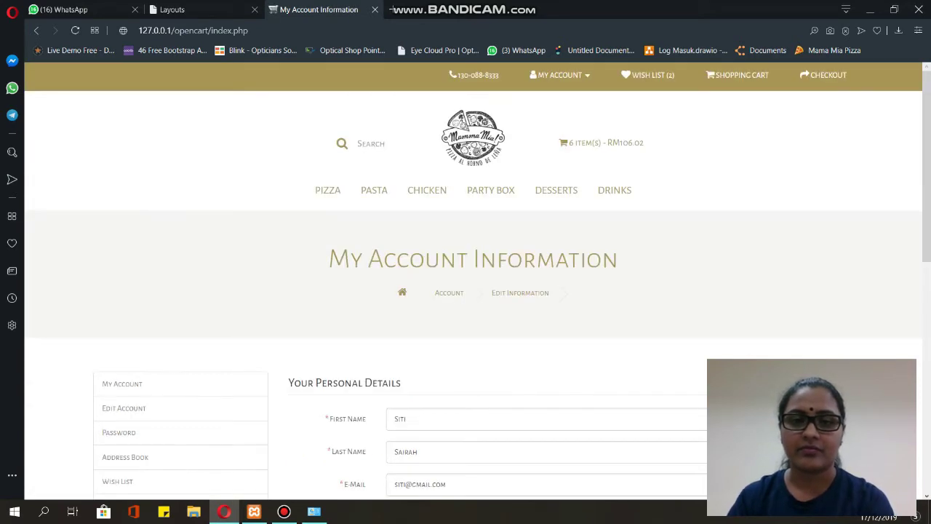
{"action": "scroll", "coordinate": [473, 291], "scroll_direction": "down", "scroll_amount": 3}
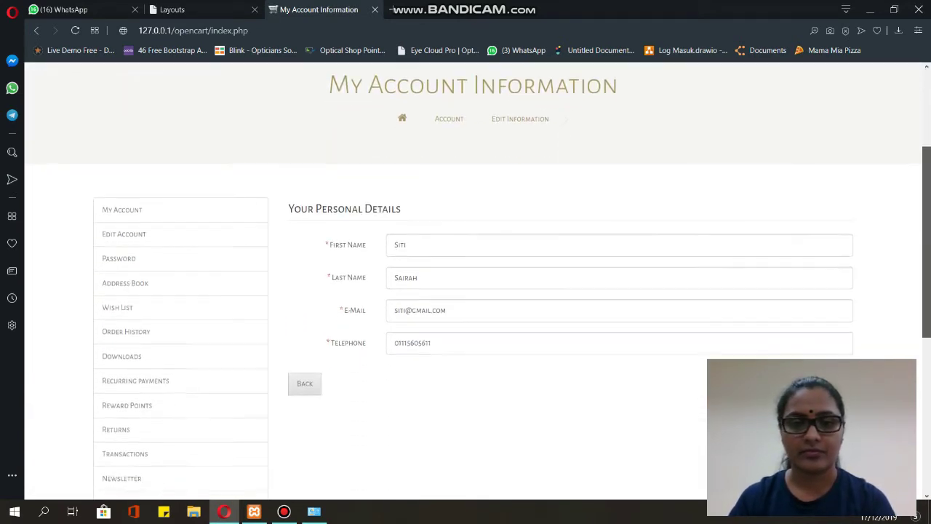
{"action": "scroll", "coordinate": [473, 291], "scroll_direction": "down", "scroll_amount": 1}
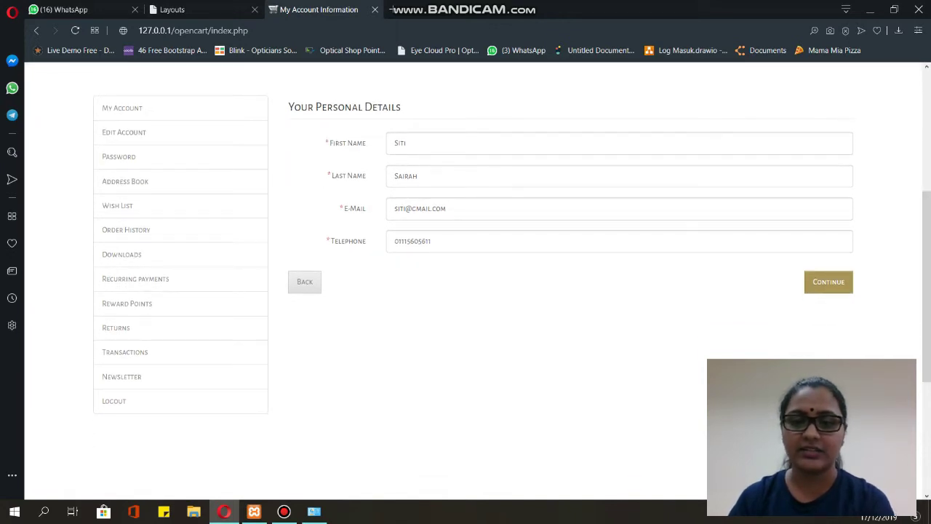
{"action": "left_click", "coordinate": [305, 282]}
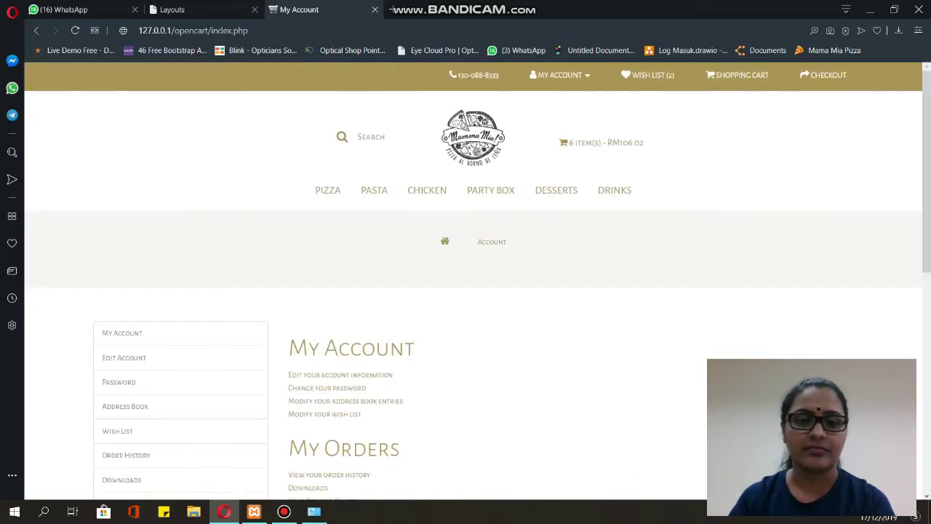
{"action": "scroll", "coordinate": [472, 284], "scroll_direction": "down", "scroll_amount": 1}
{"action": "scroll", "coordinate": [342, 262], "scroll_direction": "down", "scroll_amount": 2}
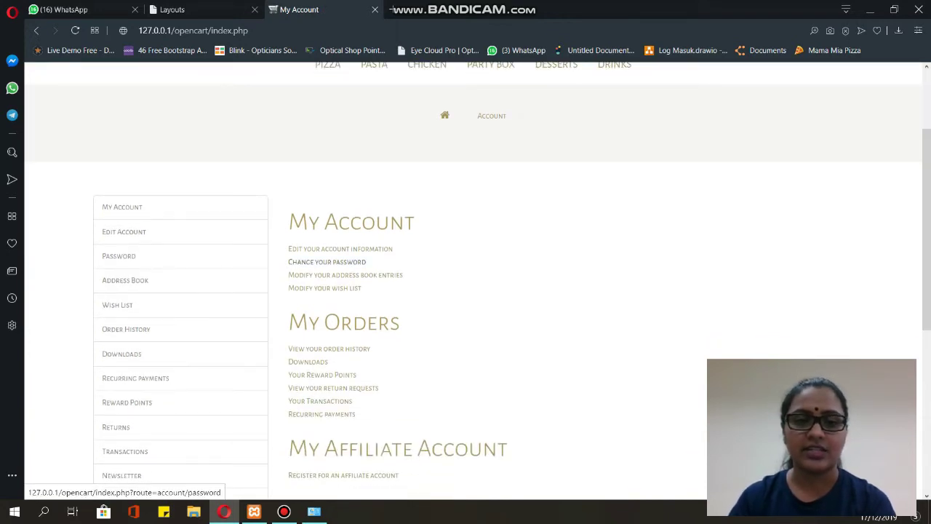
- Visit the Change Password page, review the Address Book entry, and go back to My Account
{"action": "left_click", "coordinate": [326, 262]}
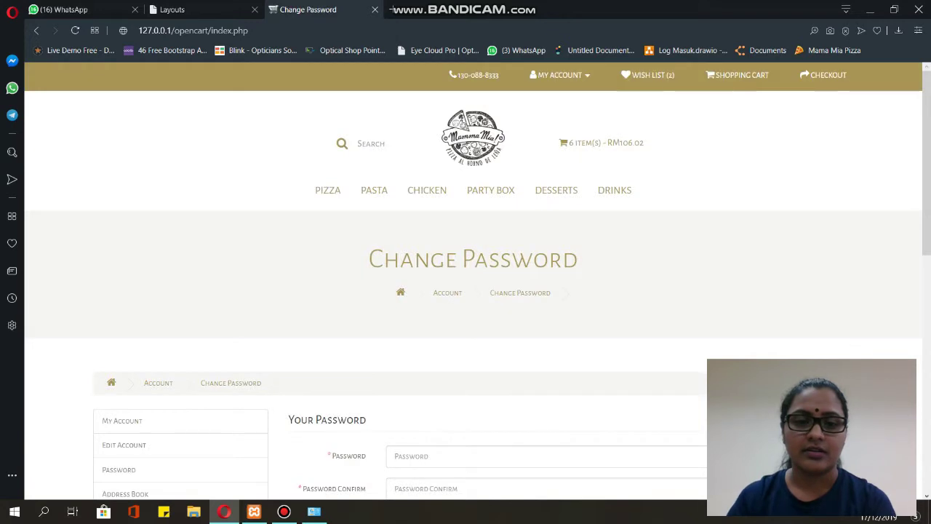
{"action": "scroll", "coordinate": [473, 283], "scroll_direction": "down", "scroll_amount": 2}
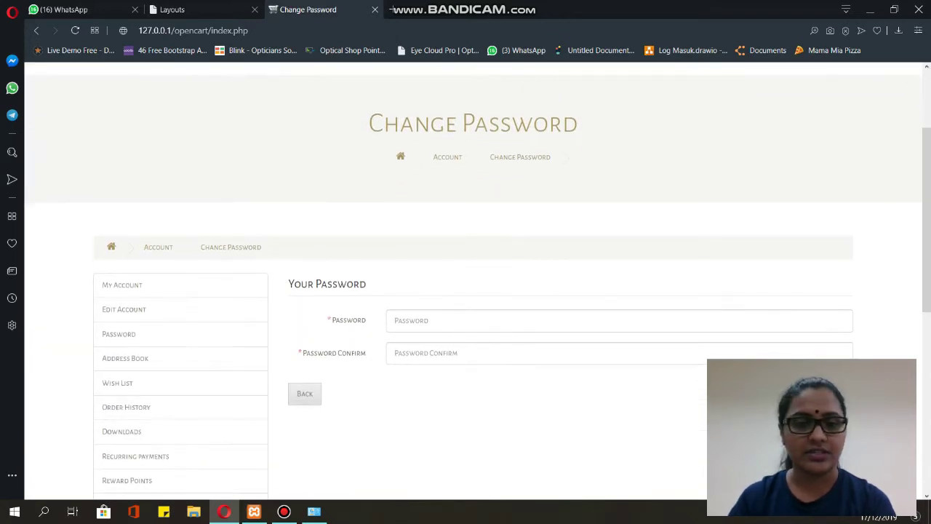
{"action": "left_click", "coordinate": [125, 358]}
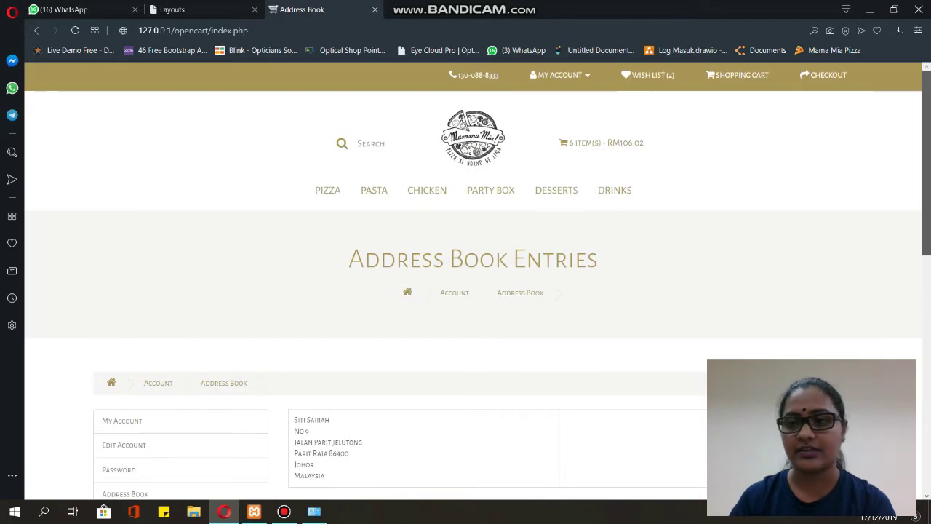
{"action": "scroll", "coordinate": [472, 284], "scroll_direction": "down", "scroll_amount": 3}
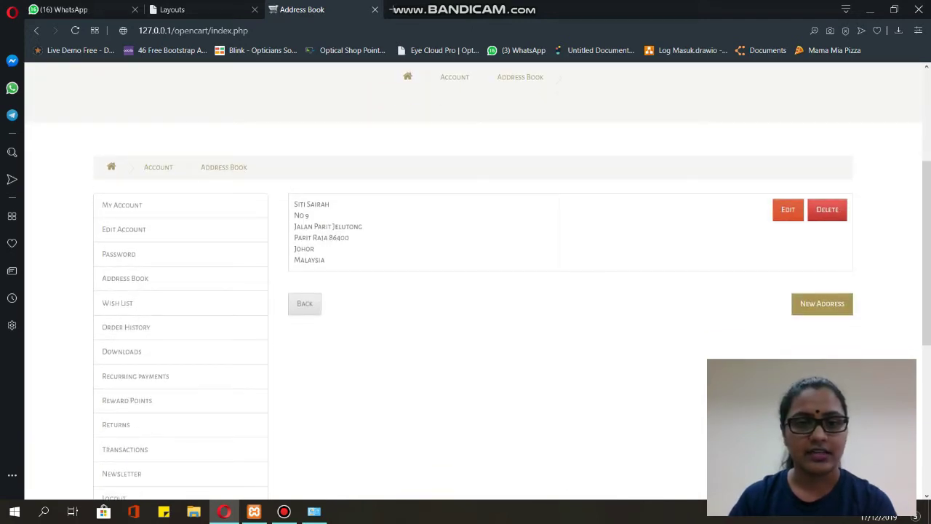
{"action": "left_click", "coordinate": [121, 204]}
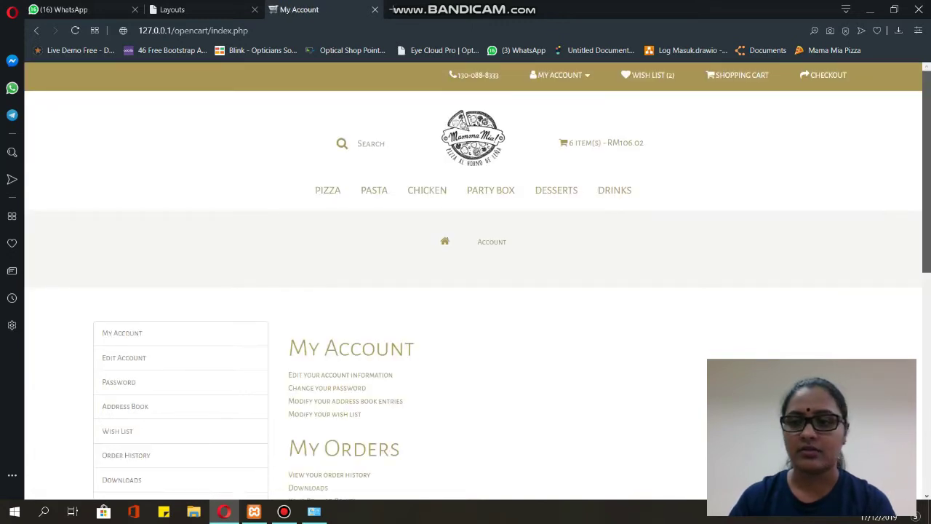
- Browse the wish list, the order history and the downloads pages
{"action": "scroll", "coordinate": [473, 283], "scroll_direction": "down", "scroll_amount": 3}
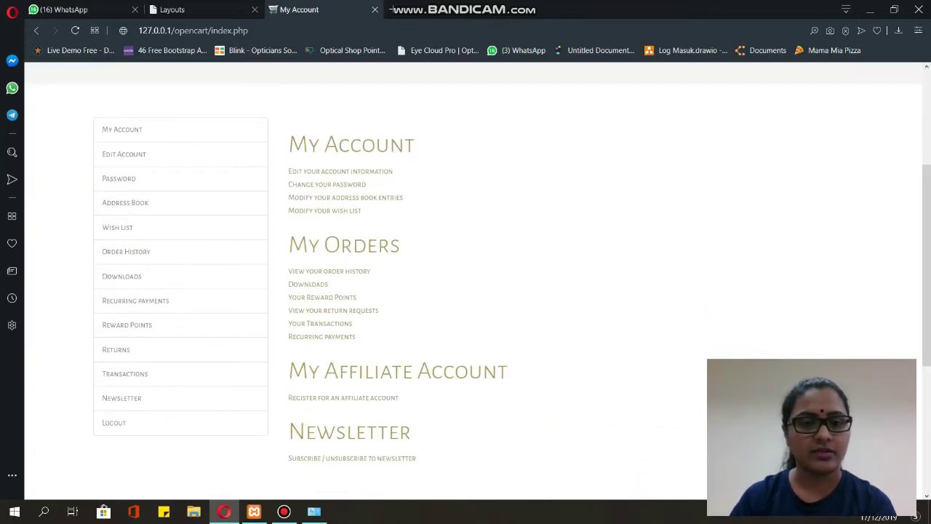
{"action": "left_click", "coordinate": [324, 210]}
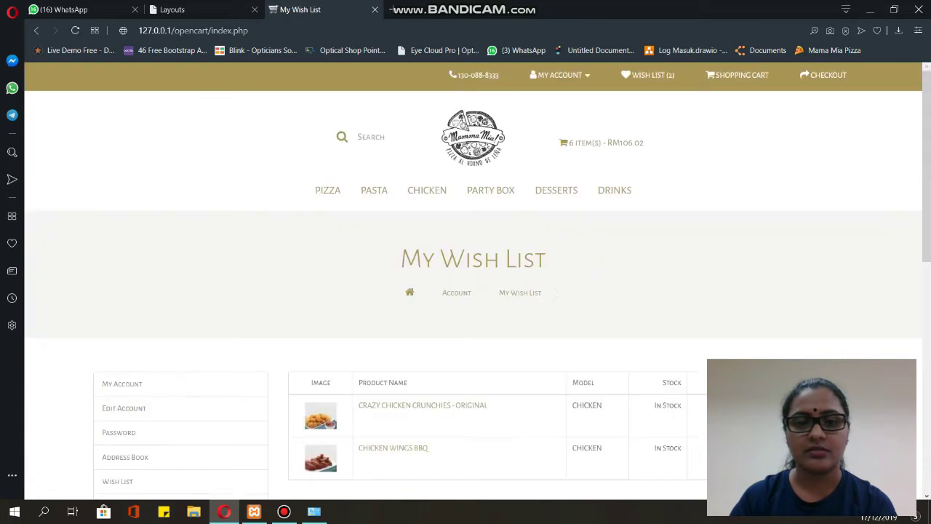
{"action": "scroll", "coordinate": [472, 291], "scroll_direction": "down", "scroll_amount": 3}
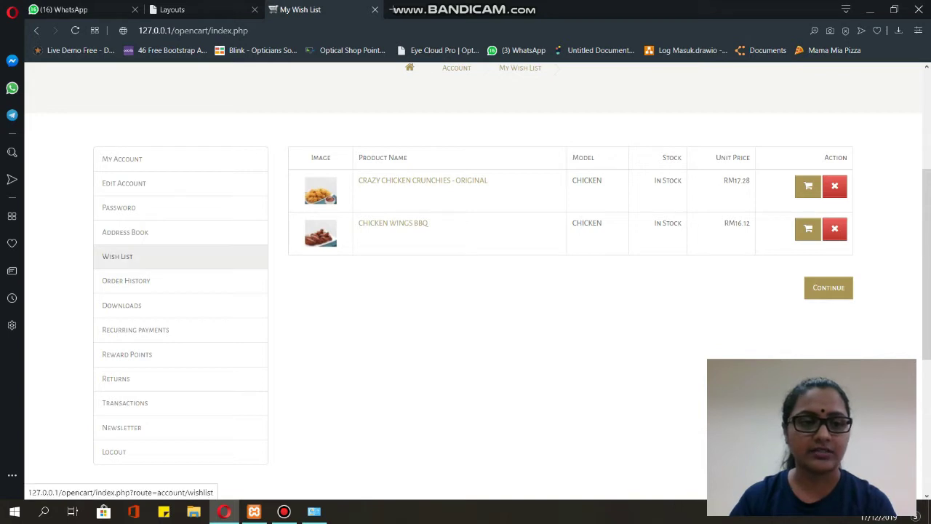
{"action": "left_click", "coordinate": [126, 280]}
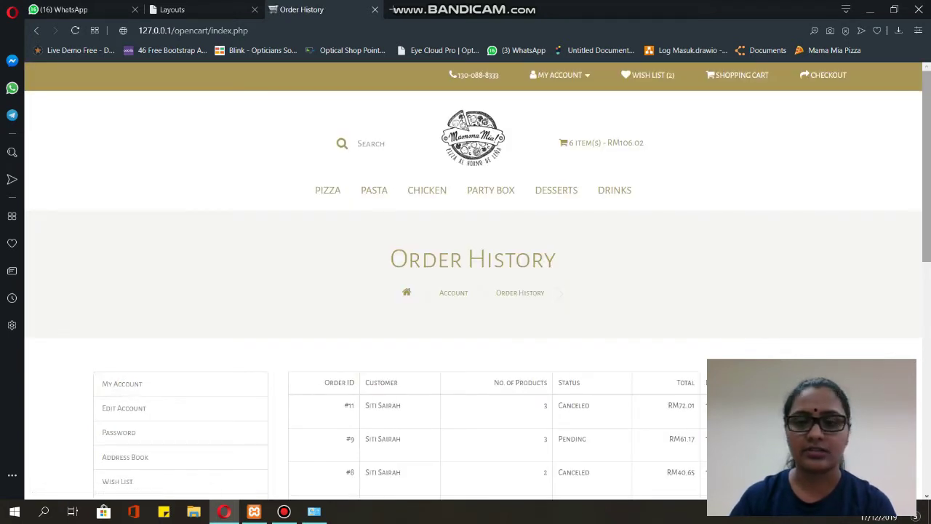
{"action": "scroll", "coordinate": [180, 384], "scroll_direction": "down", "scroll_amount": 3}
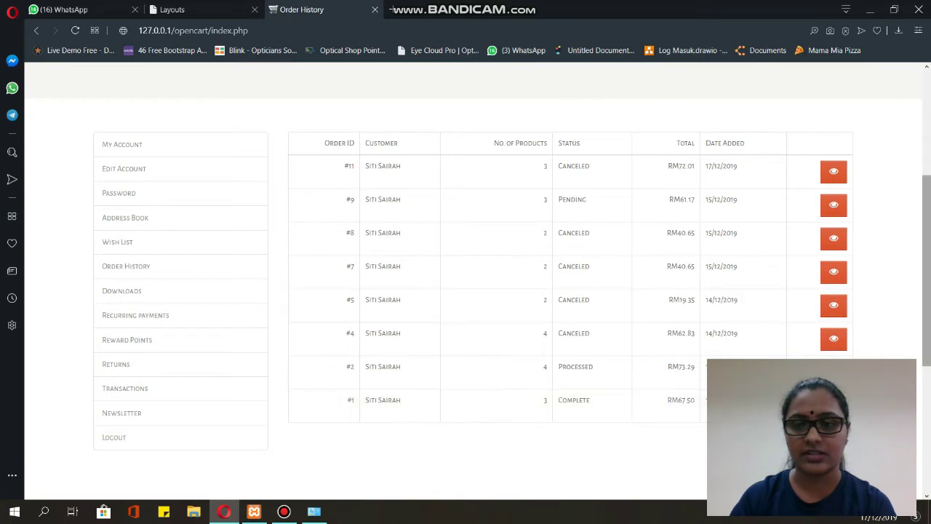
{"action": "scroll", "coordinate": [473, 226], "scroll_direction": "down", "scroll_amount": 1}
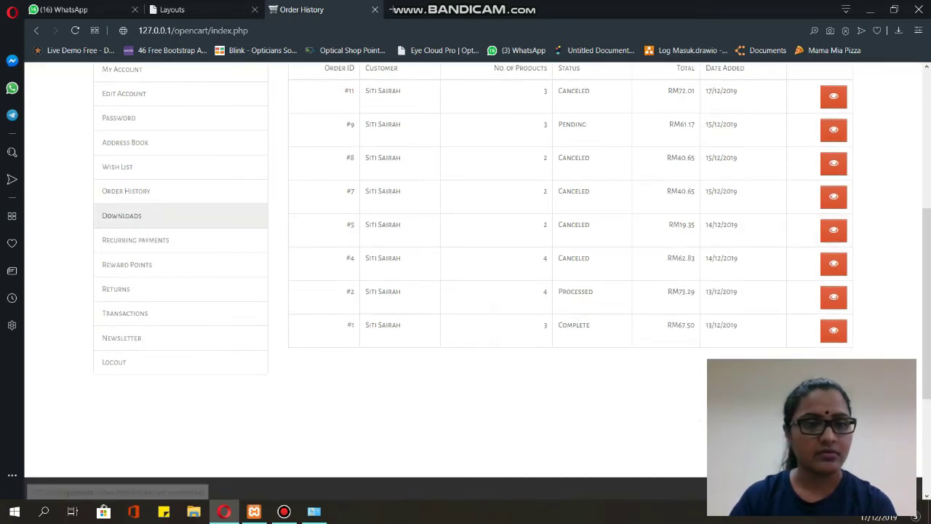
{"action": "left_click", "coordinate": [121, 215]}
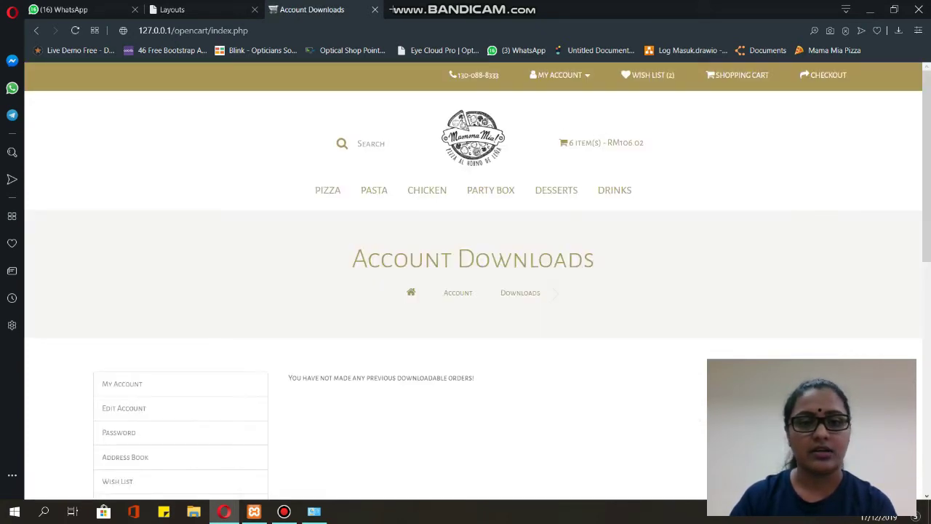
{"action": "scroll", "coordinate": [473, 291], "scroll_direction": "down", "scroll_amount": 2}
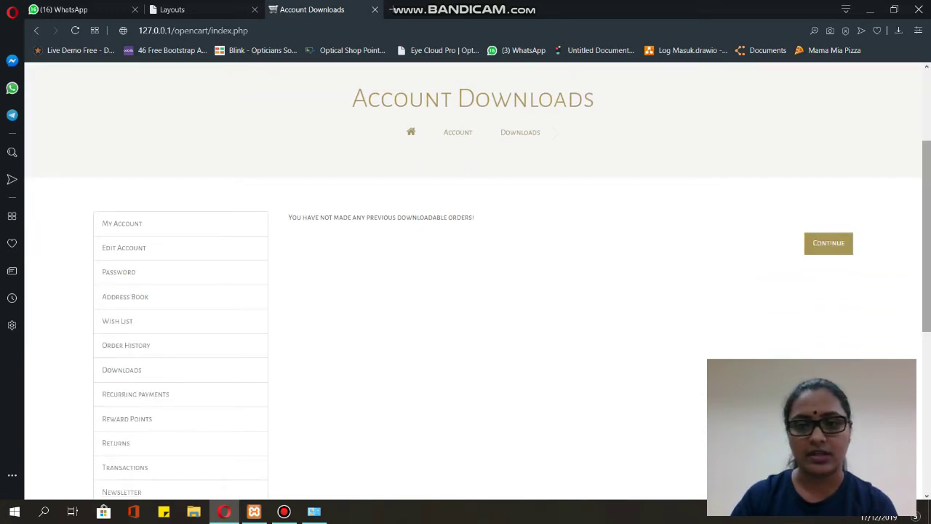
{"action": "scroll", "coordinate": [472, 291], "scroll_direction": "down", "scroll_amount": 1}
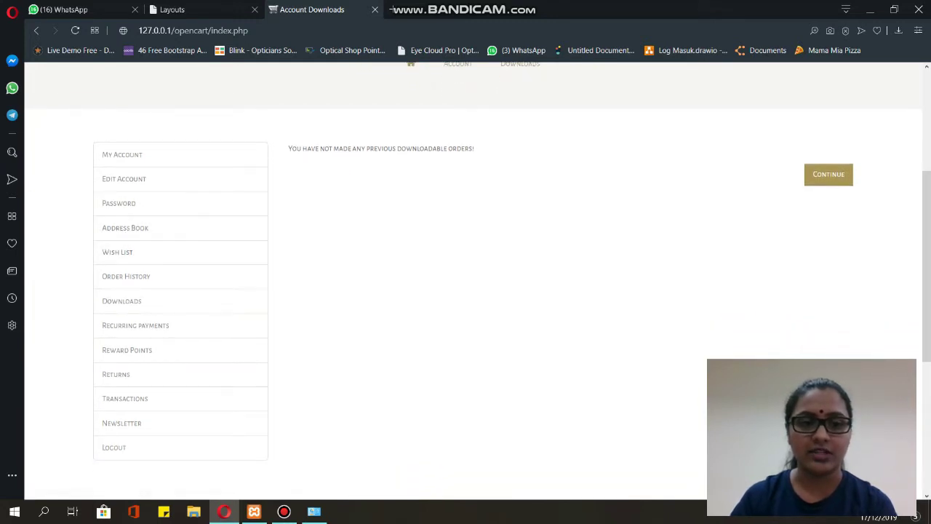
- Check recurring payments, the 0 reward points balance and the empty Product Returns page
{"action": "left_click", "coordinate": [135, 325]}
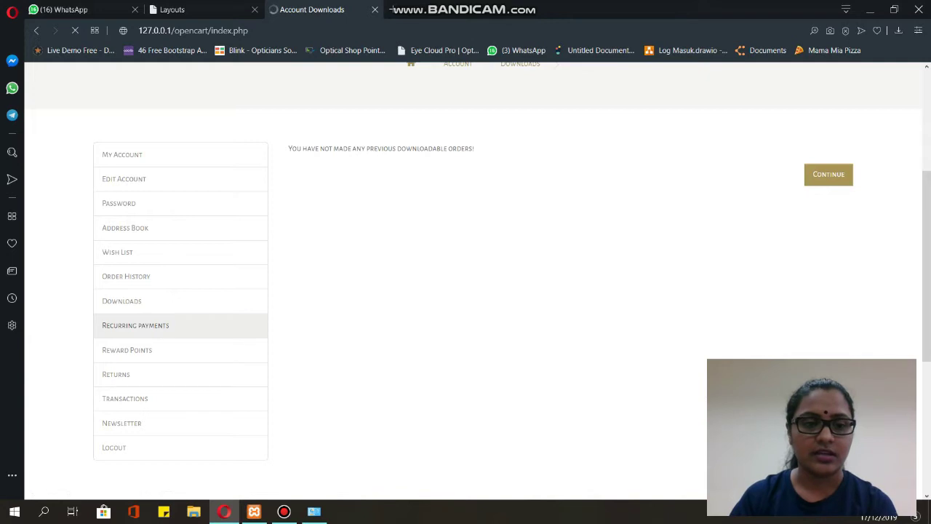
{"action": "scroll", "coordinate": [473, 291], "scroll_direction": "down", "scroll_amount": 3}
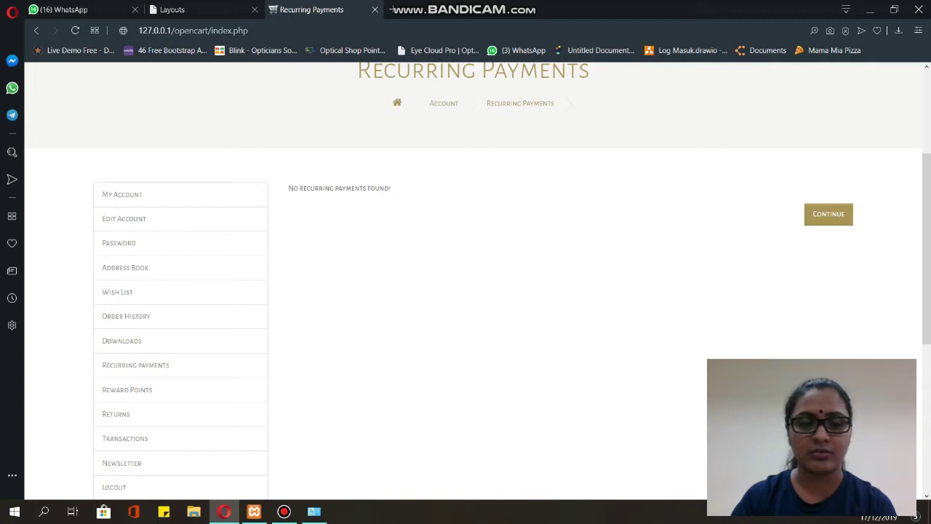
{"action": "scroll", "coordinate": [473, 291], "scroll_direction": "down", "scroll_amount": 1}
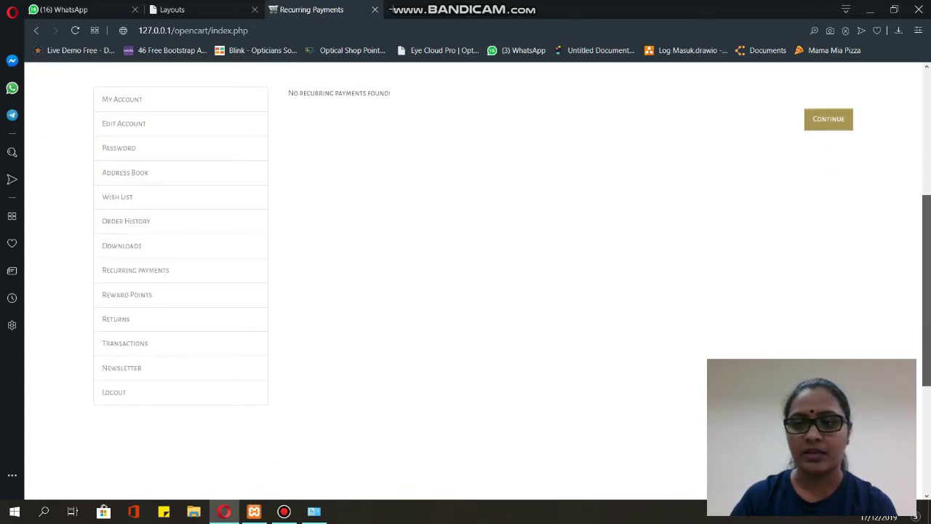
{"action": "left_click", "coordinate": [127, 295]}
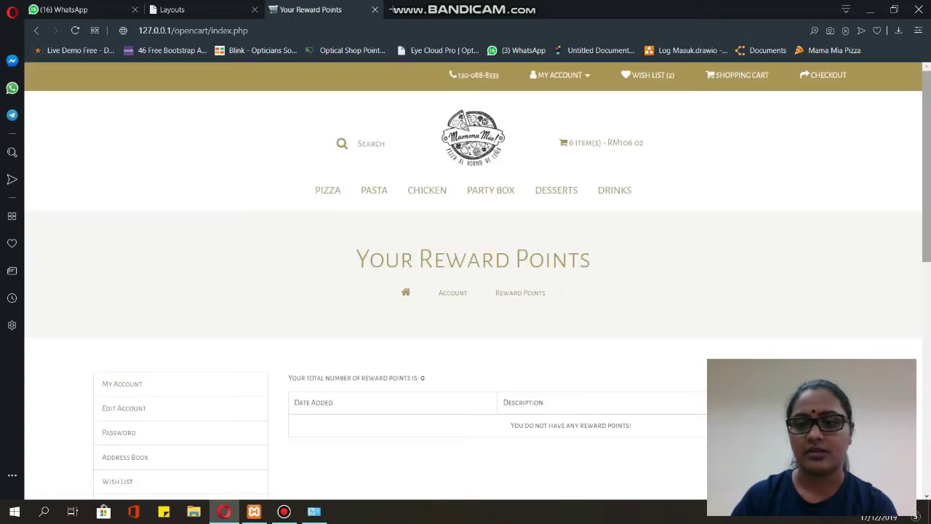
{"action": "scroll", "coordinate": [473, 291], "scroll_direction": "down", "scroll_amount": 3}
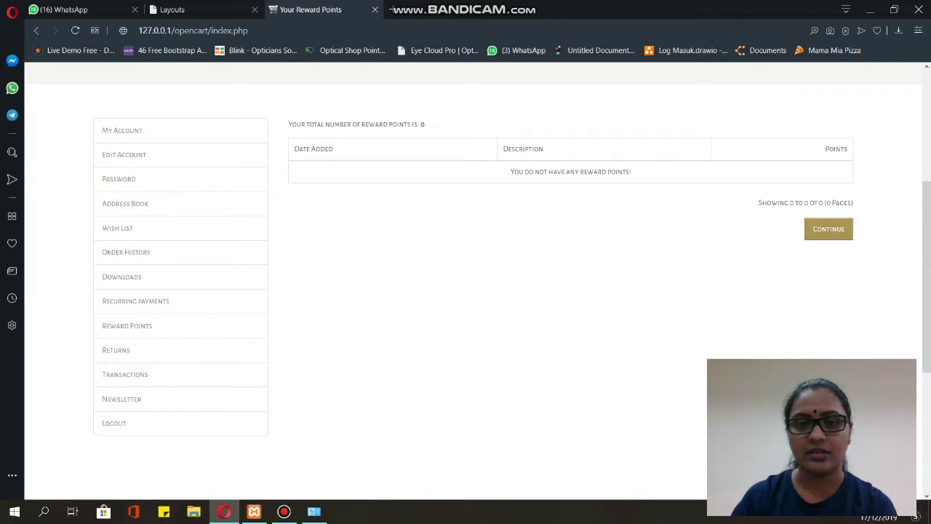
{"action": "left_click", "coordinate": [123, 350]}
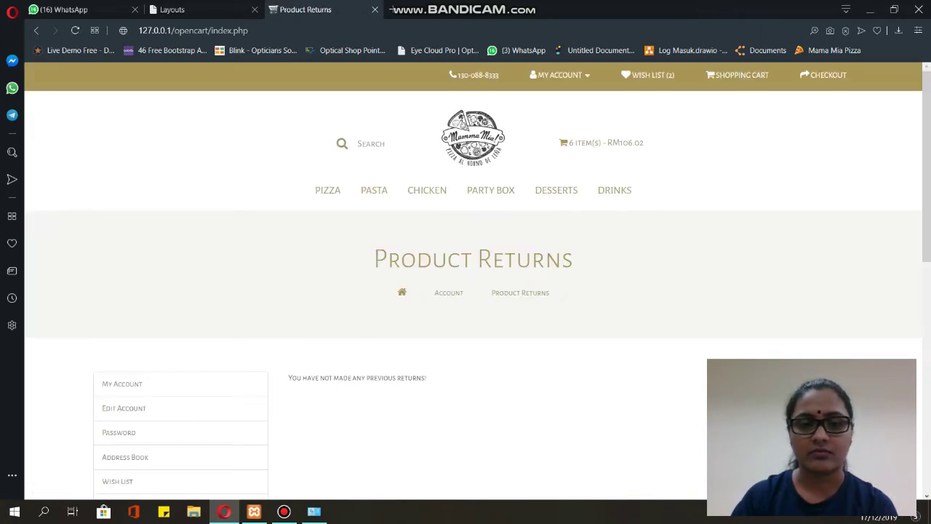
{"action": "scroll", "coordinate": [473, 291], "scroll_direction": "down", "scroll_amount": 3}
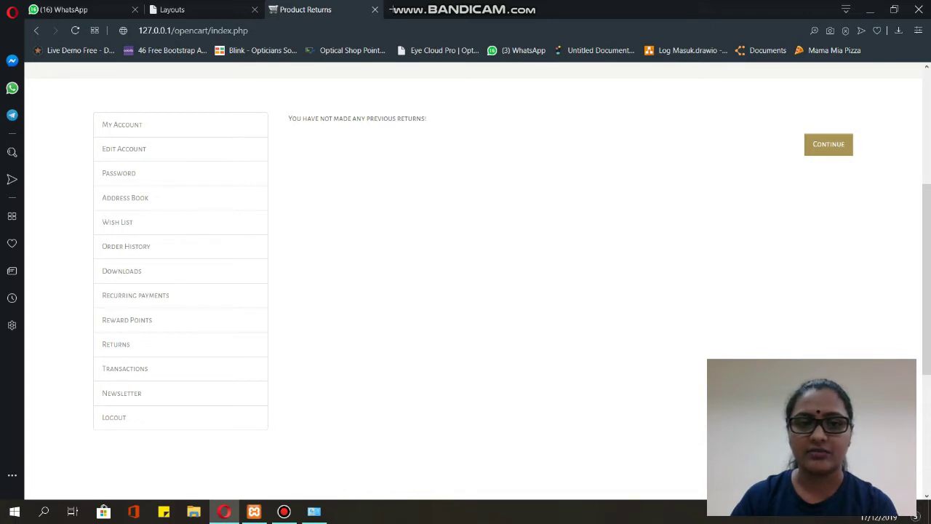
- Check the RM0.00 transaction balance, then set Newsletter Subscription to Yes
{"action": "left_click", "coordinate": [124, 368]}
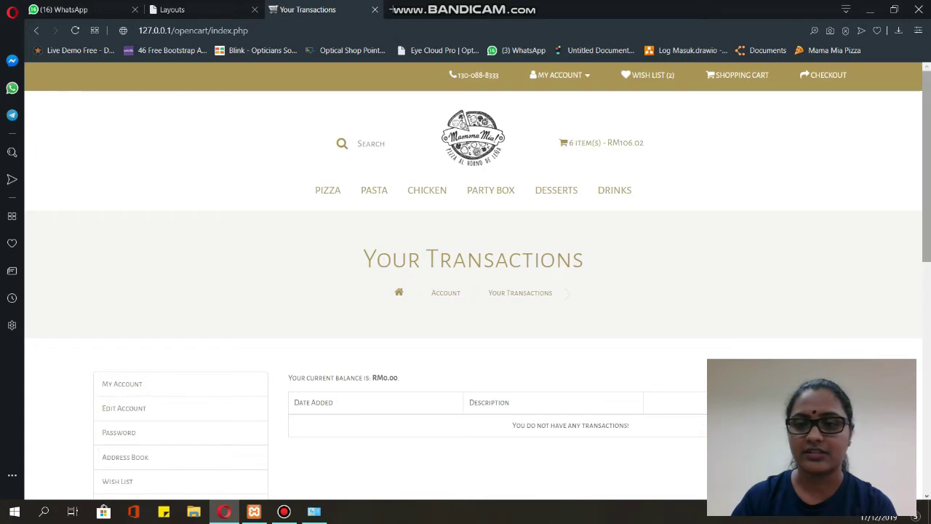
{"action": "scroll", "coordinate": [473, 291], "scroll_direction": "down", "scroll_amount": 3}
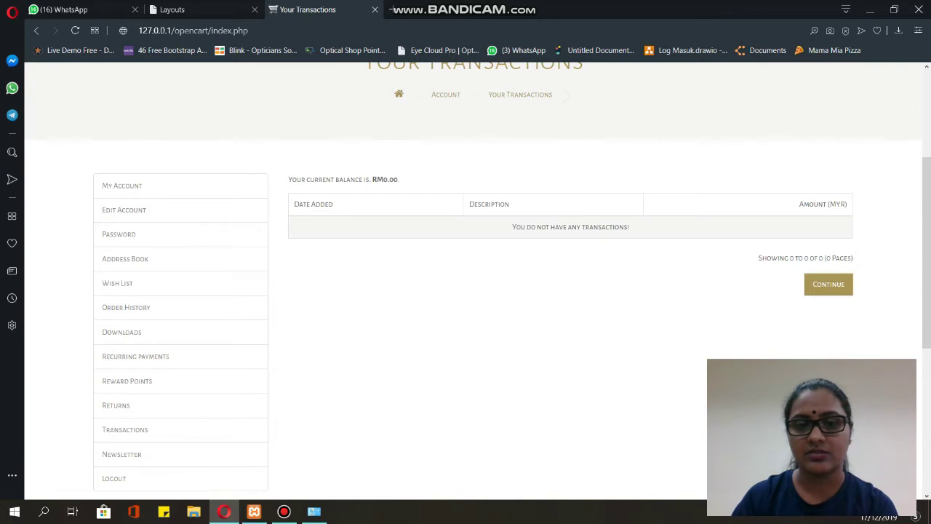
{"action": "left_click", "coordinate": [121, 453]}
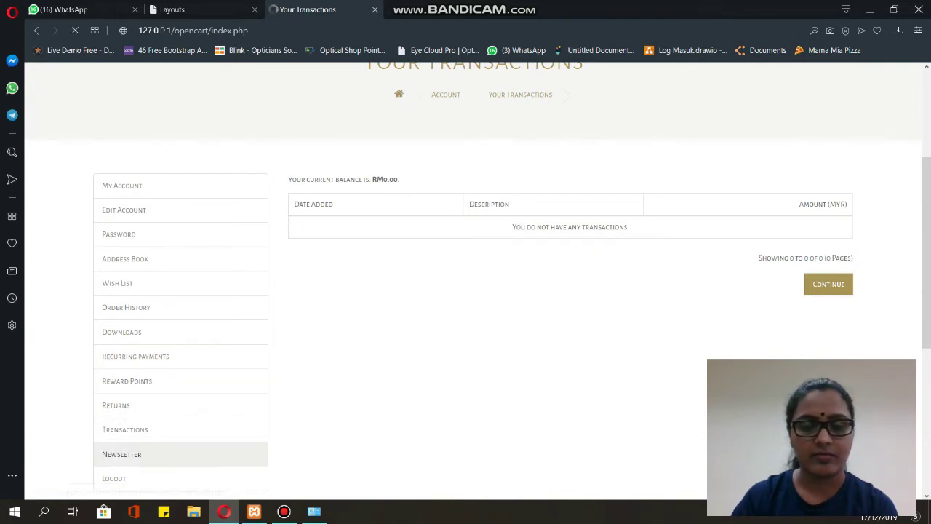
{"action": "scroll", "coordinate": [473, 291], "scroll_direction": "down", "scroll_amount": 2}
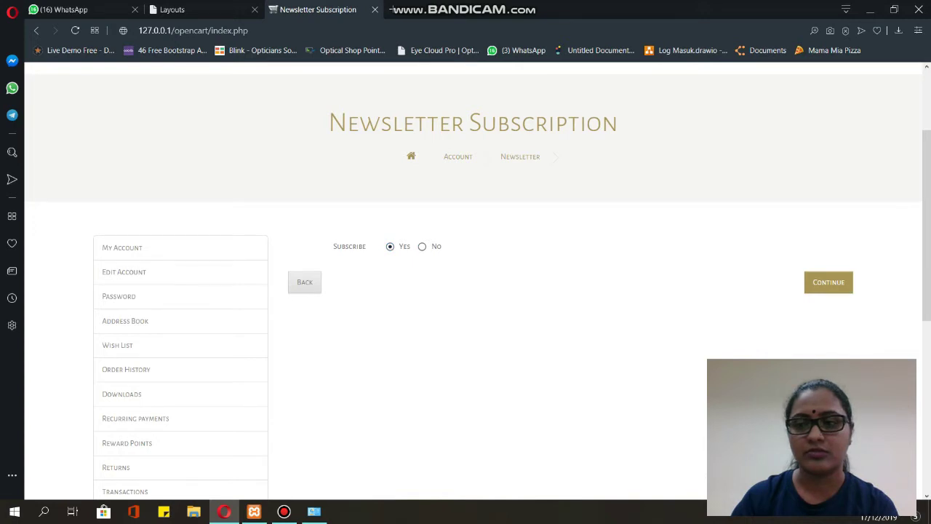
{"action": "scroll", "coordinate": [473, 290], "scroll_direction": "down", "scroll_amount": 2}
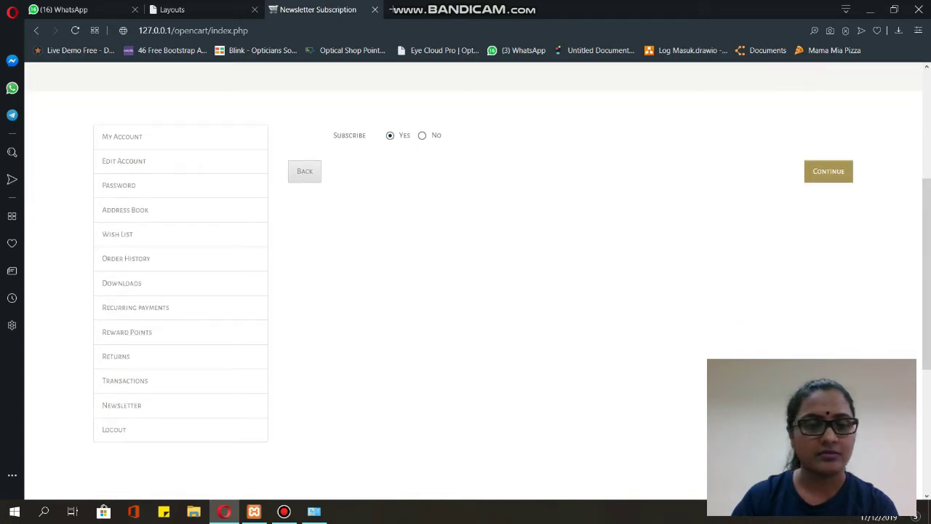
{"action": "scroll", "coordinate": [473, 291], "scroll_direction": "down", "scroll_amount": 2}
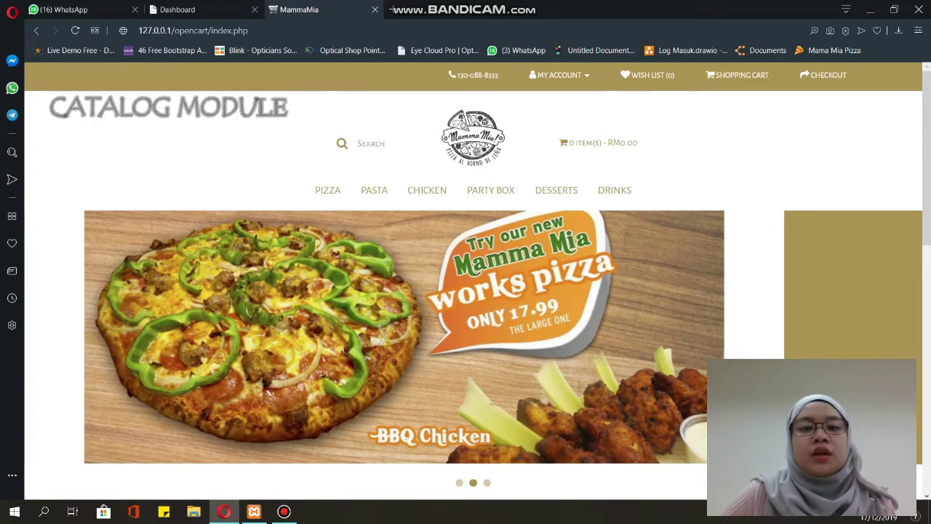
- Reveal the PIZZA menu's Classics, Favorites and First Class subcategories on the home page
{"action": "scroll", "coordinate": [427, 175], "scroll_direction": "down", "scroll_amount": 1}
{"action": "scroll", "coordinate": [426, 175], "scroll_direction": "up", "scroll_amount": 1}
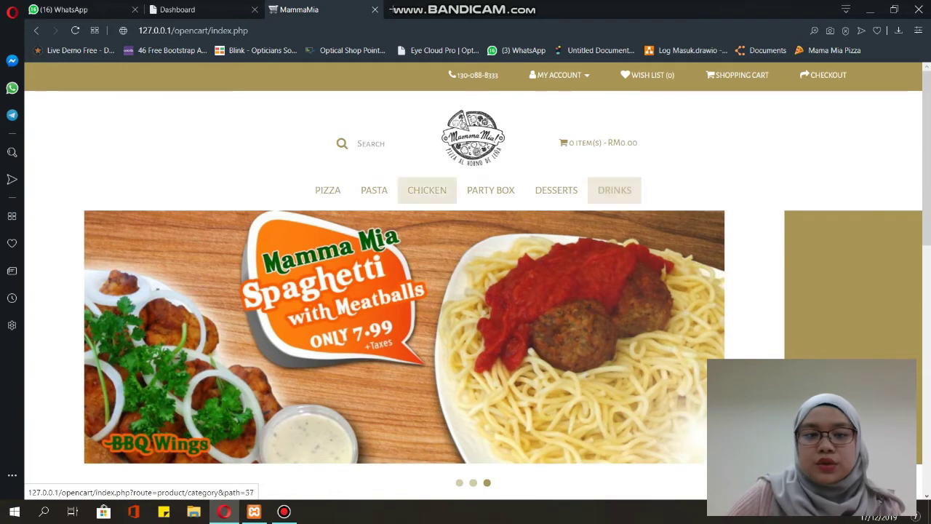
{"action": "mouse_move", "coordinate": [327, 190]}
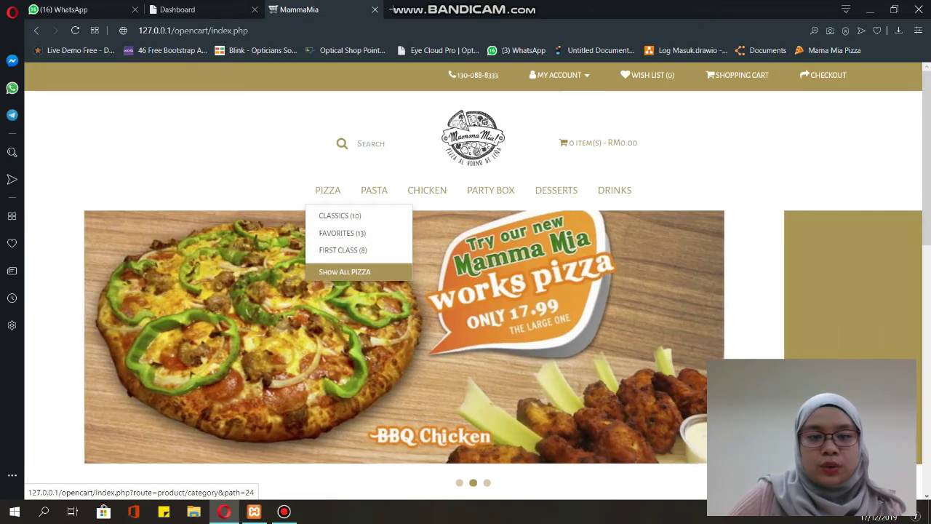
- Open the Pizza category page and scroll through it
{"action": "left_click", "coordinate": [344, 271]}
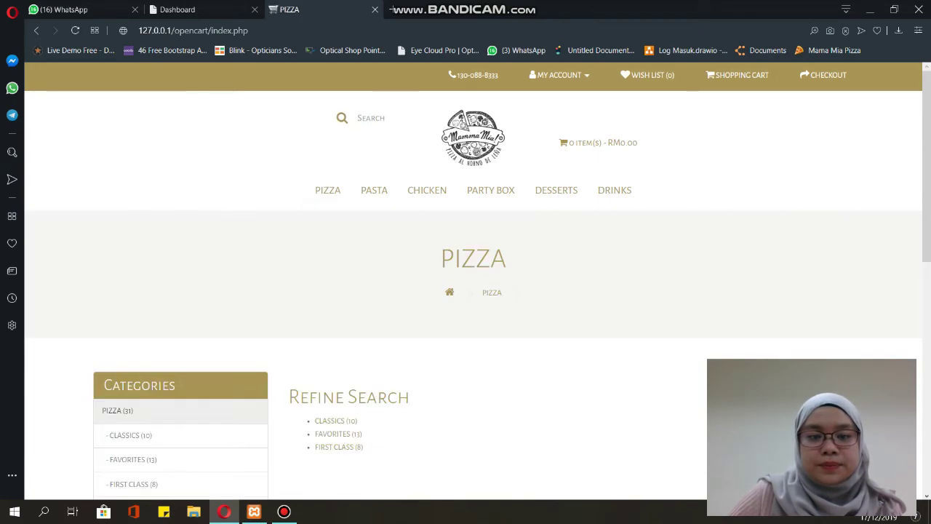
{"action": "scroll", "coordinate": [472, 291], "scroll_direction": "down", "scroll_amount": 2}
{"action": "scroll", "coordinate": [473, 291], "scroll_direction": "down", "scroll_amount": 3}
{"action": "scroll", "coordinate": [473, 290], "scroll_direction": "up", "scroll_amount": 2}
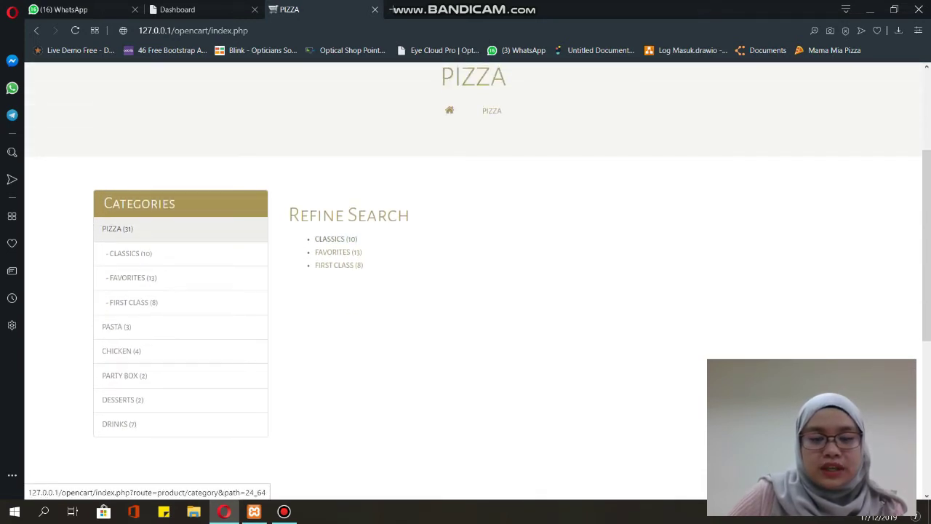
- Open the Classics subcategory and browse pizzas like Chicken Perfection and Classic Chicken at RM29.90
{"action": "left_click", "coordinate": [333, 239]}
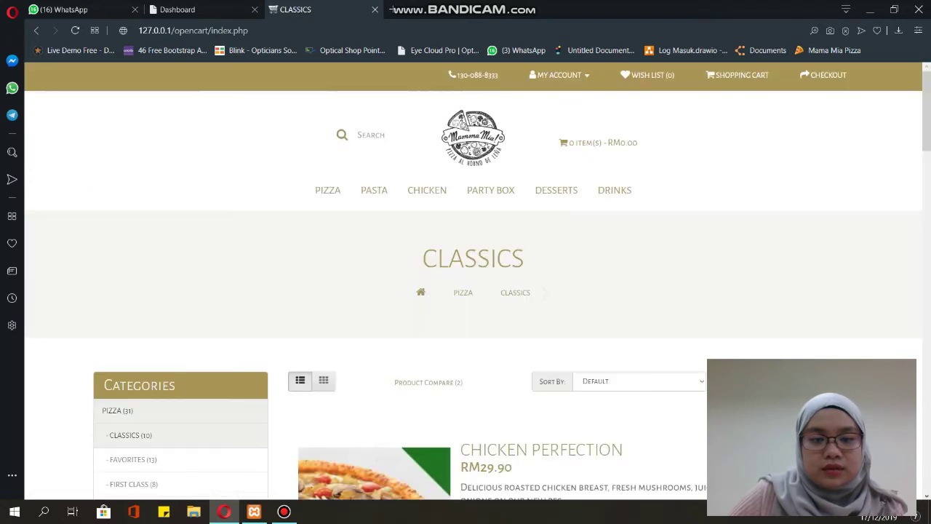
{"action": "scroll", "coordinate": [333, 239], "scroll_direction": "down", "scroll_amount": 4}
{"action": "scroll", "coordinate": [373, 218], "scroll_direction": "up", "scroll_amount": 1}
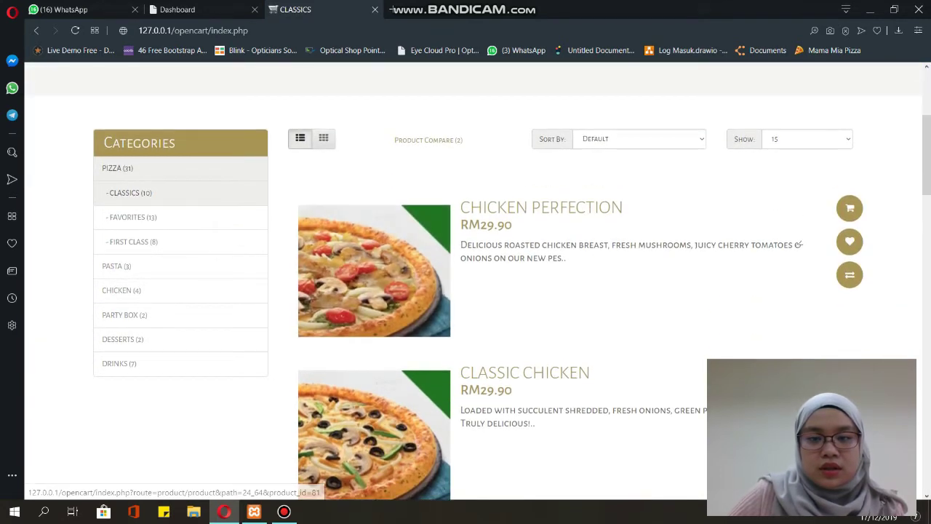
{"action": "scroll", "coordinate": [374, 269], "scroll_direction": "down", "scroll_amount": 1}
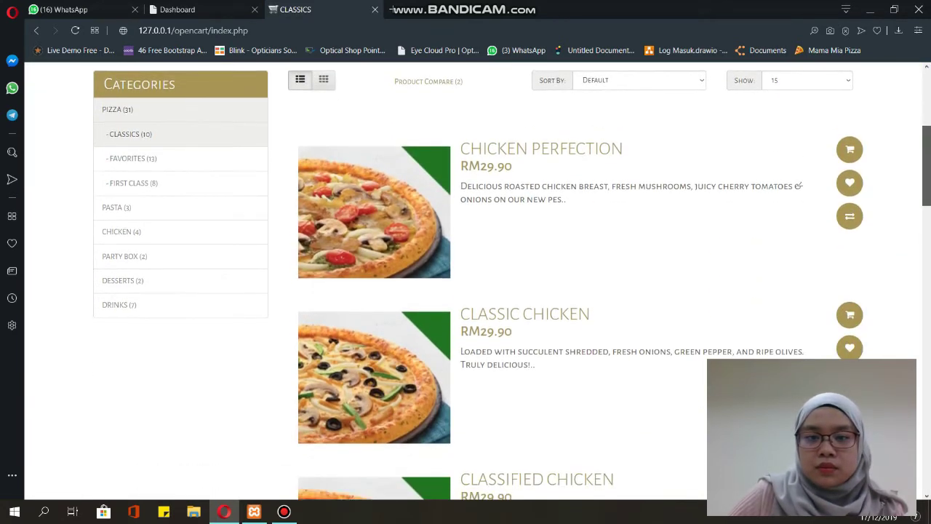
{"action": "scroll", "coordinate": [374, 270], "scroll_direction": "down", "scroll_amount": 4}
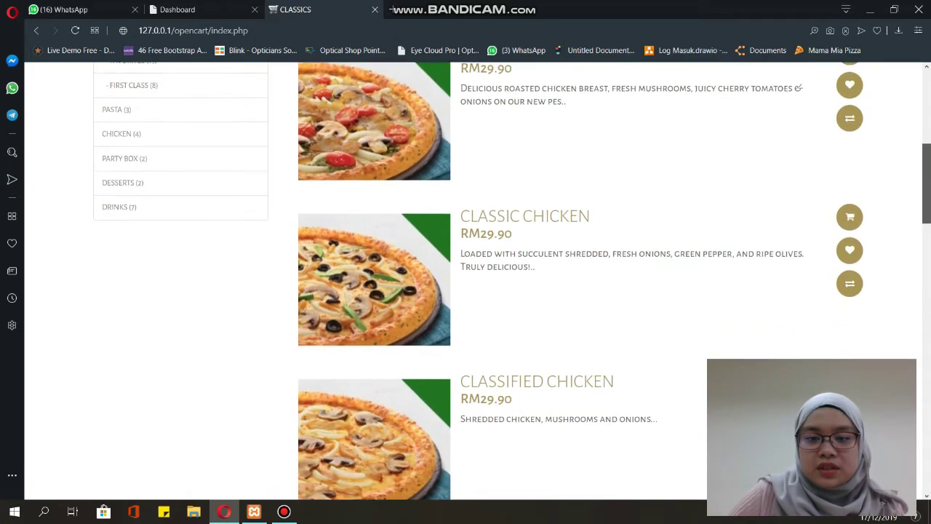
{"action": "scroll", "coordinate": [374, 270], "scroll_direction": "up", "scroll_amount": 1}
{"action": "scroll", "coordinate": [374, 269], "scroll_direction": "down", "scroll_amount": 4}
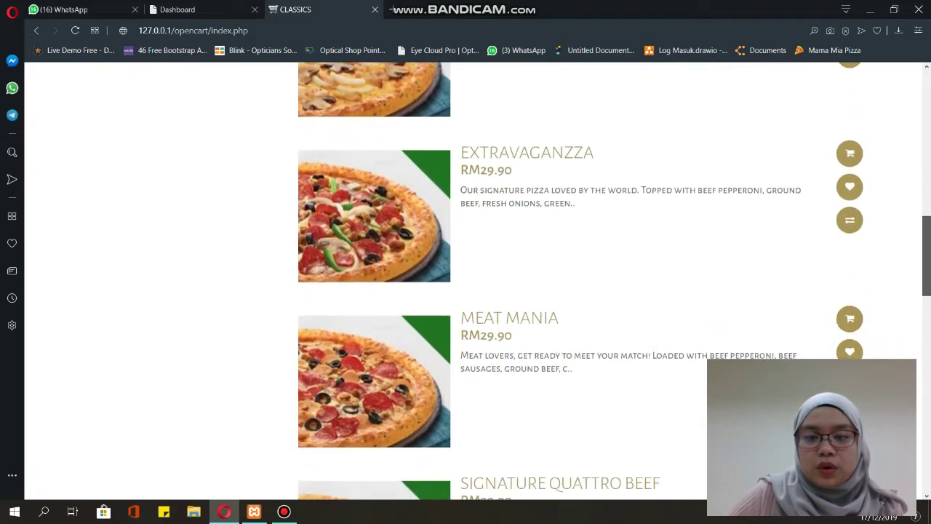
{"action": "scroll", "coordinate": [374, 269], "scroll_direction": "up", "scroll_amount": 8}
{"action": "scroll", "coordinate": [374, 269], "scroll_direction": "up", "scroll_amount": 1}
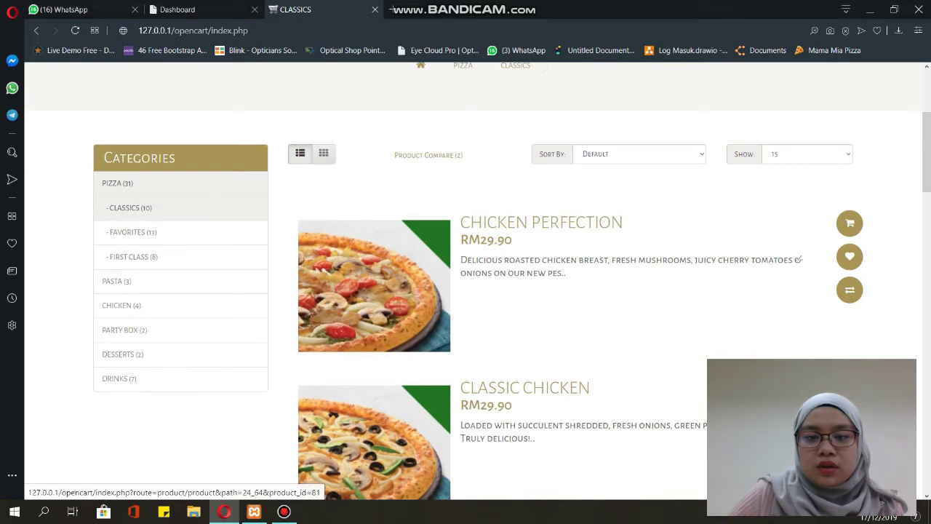
- Open Chicken Perfection's product page showing RM29.90, In Stock and product code CLASSIC PIZZA
{"action": "left_click", "coordinate": [374, 269]}
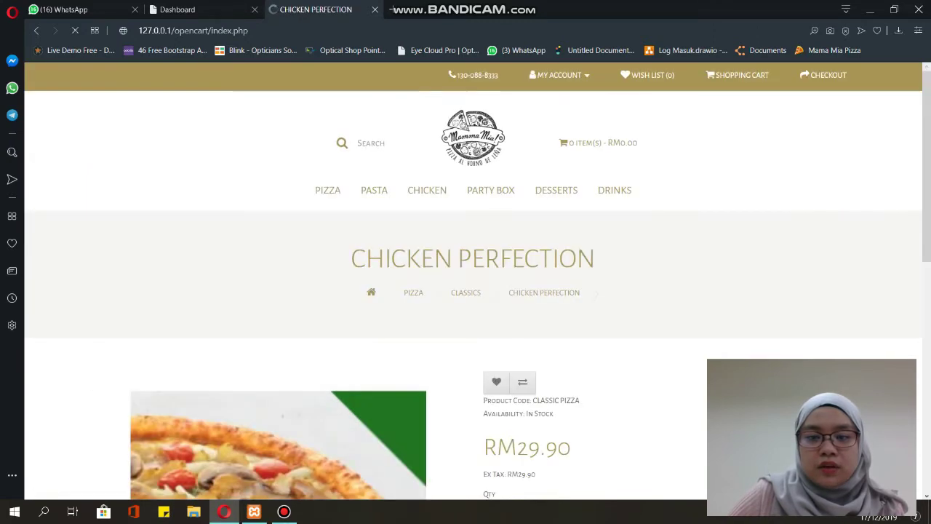
{"action": "scroll", "coordinate": [473, 291], "scroll_direction": "down", "scroll_amount": 2}
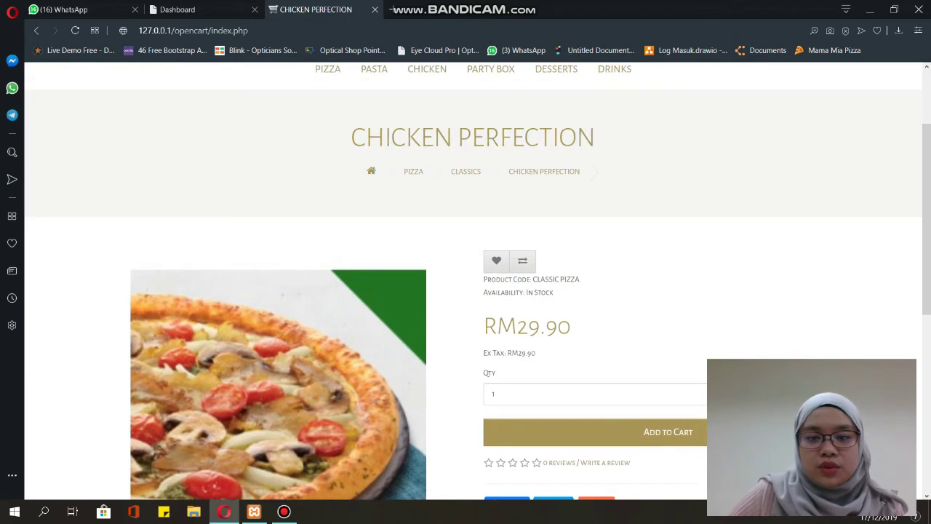
{"action": "scroll", "coordinate": [472, 291], "scroll_direction": "down", "scroll_amount": 2}
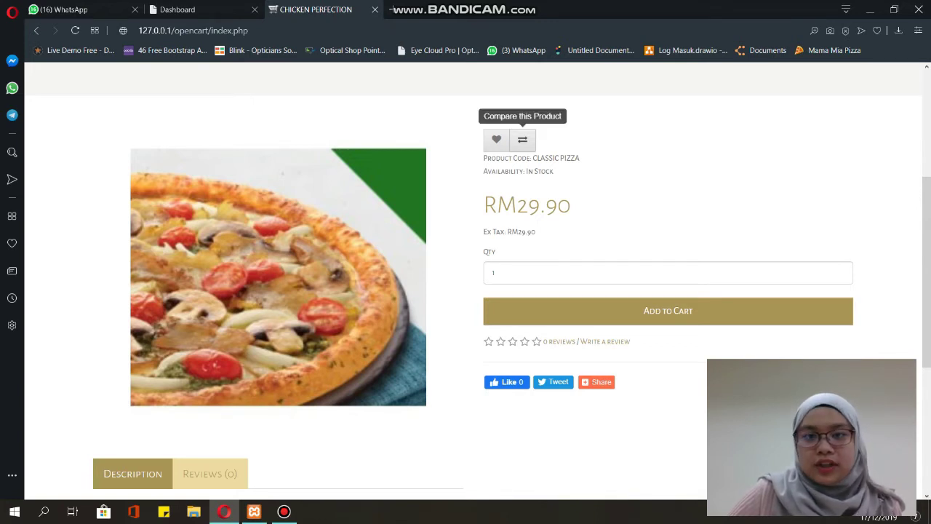
{"action": "scroll", "coordinate": [522, 139], "scroll_direction": "up", "scroll_amount": 3}
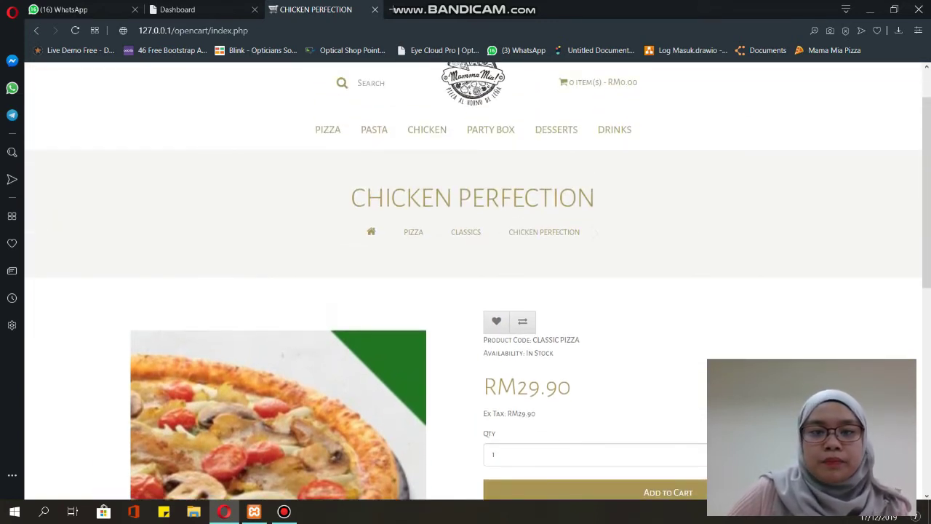
{"action": "mouse_move", "coordinate": [328, 129]}
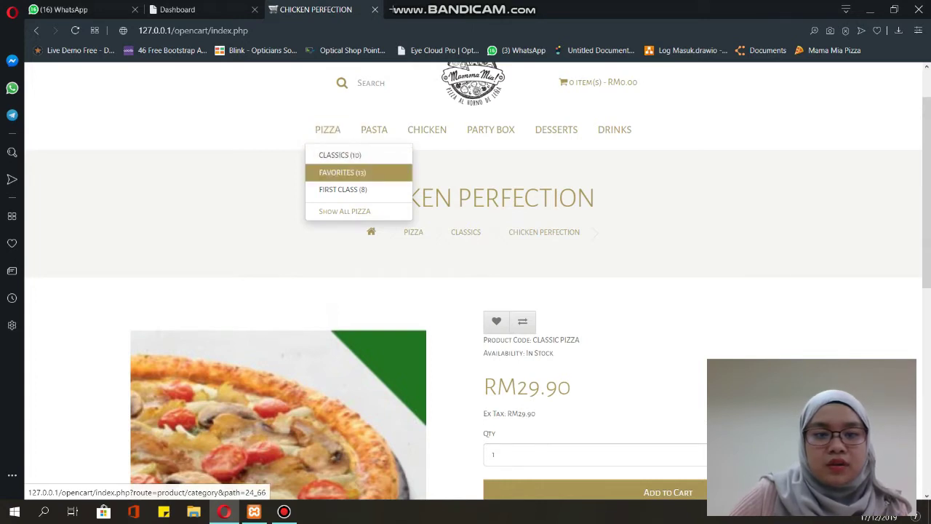
- Open the Favorites pizza subcategory and browse its 13 pizzas, Aloha Chicken through Simply Cheese
{"action": "left_click", "coordinate": [342, 172]}
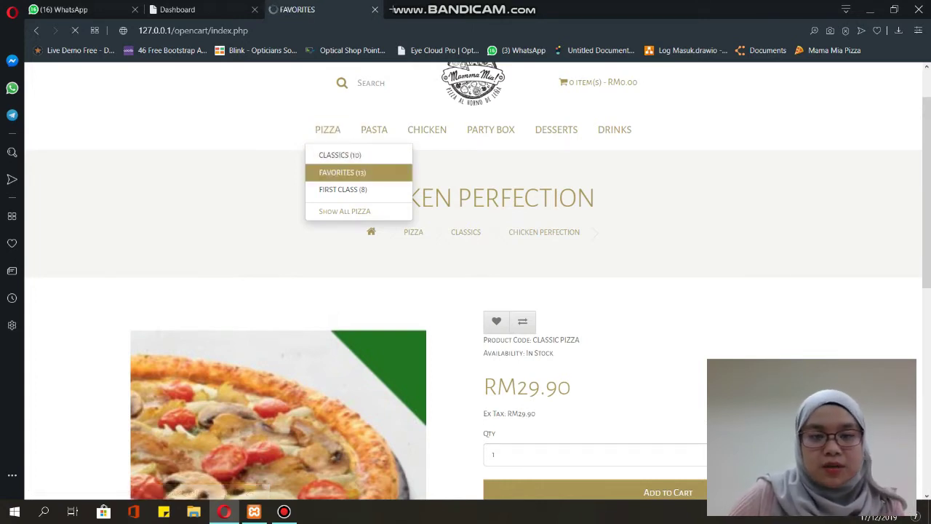
{"action": "scroll", "coordinate": [556, 190], "scroll_direction": "down", "scroll_amount": 2}
{"action": "scroll", "coordinate": [480, 291], "scroll_direction": "down", "scroll_amount": 6}
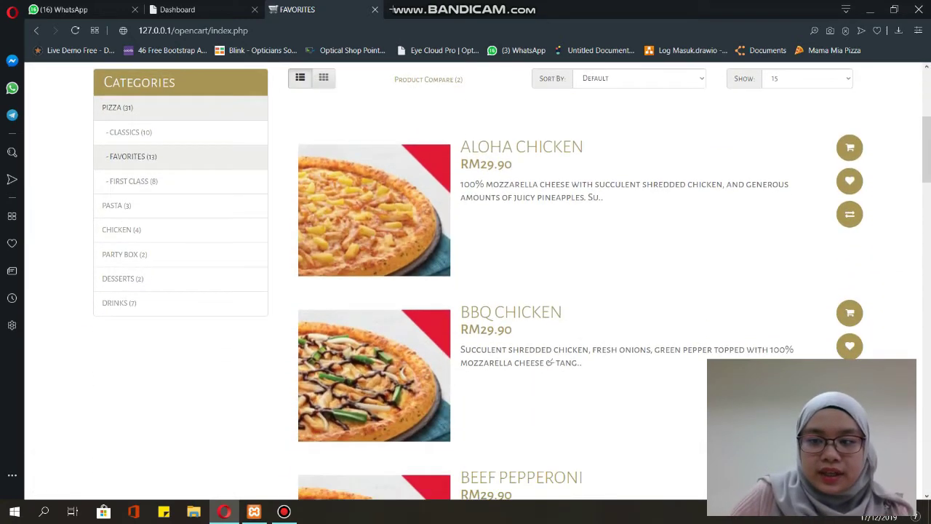
{"action": "scroll", "coordinate": [480, 291], "scroll_direction": "down", "scroll_amount": 2}
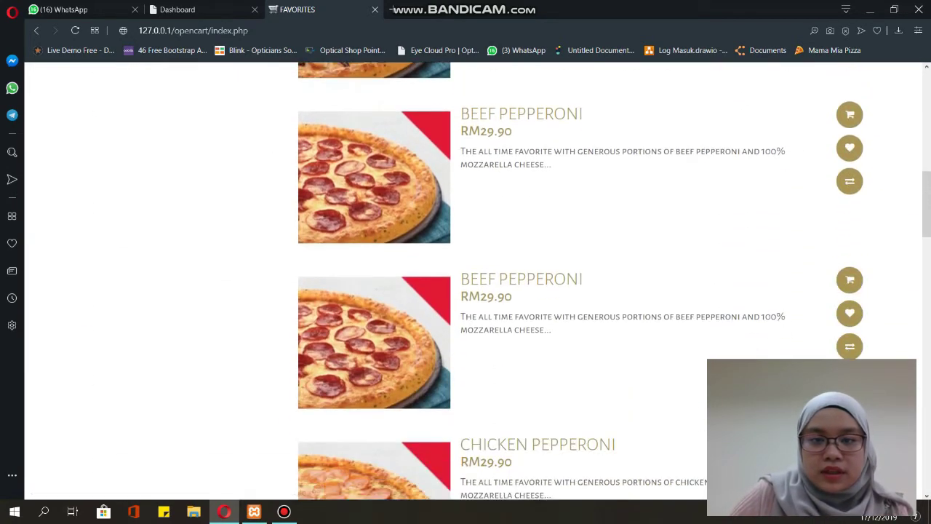
{"action": "scroll", "coordinate": [480, 291], "scroll_direction": "down", "scroll_amount": 2}
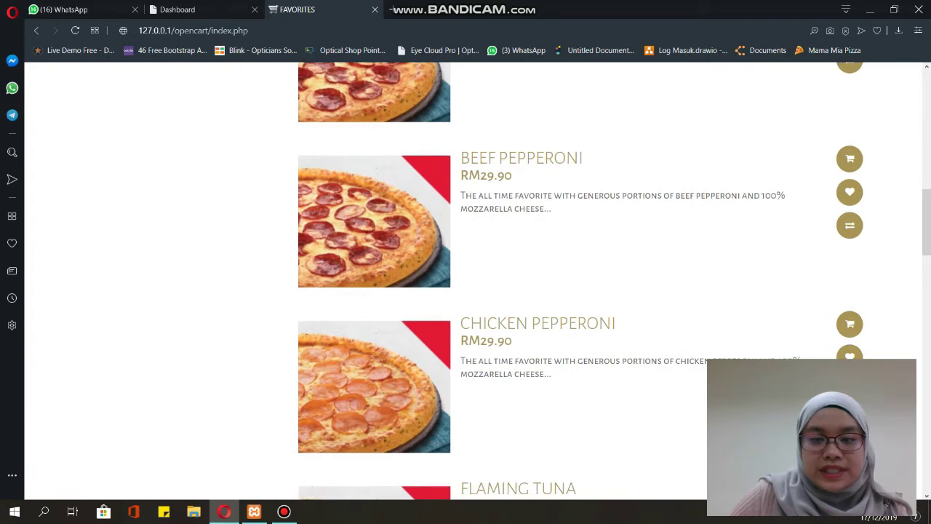
{"action": "scroll", "coordinate": [480, 291], "scroll_direction": "down", "scroll_amount": 8}
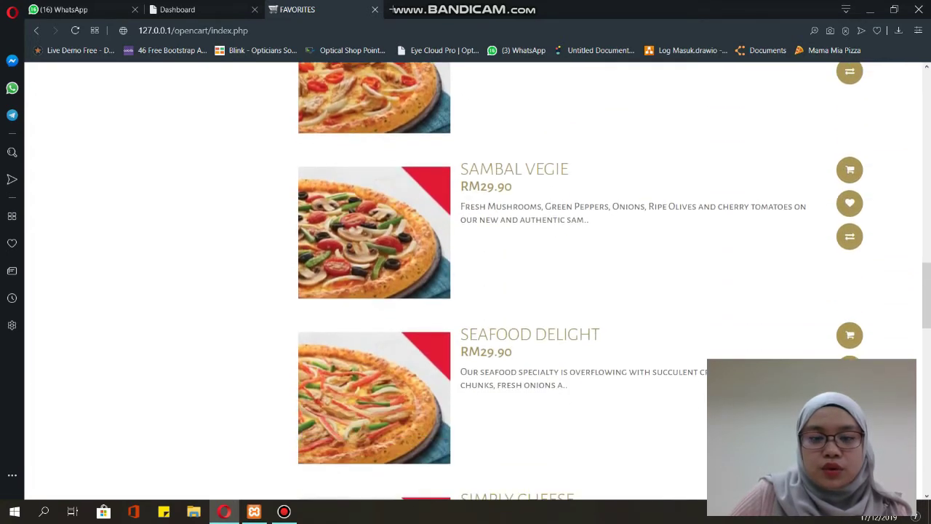
{"action": "scroll", "coordinate": [480, 291], "scroll_direction": "down", "scroll_amount": 1}
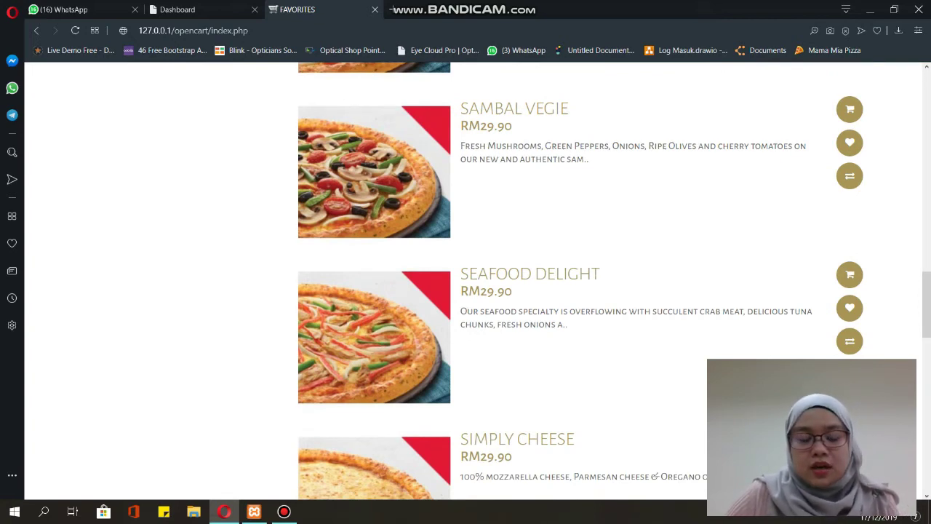
{"action": "scroll", "coordinate": [480, 291], "scroll_direction": "up", "scroll_amount": 8}
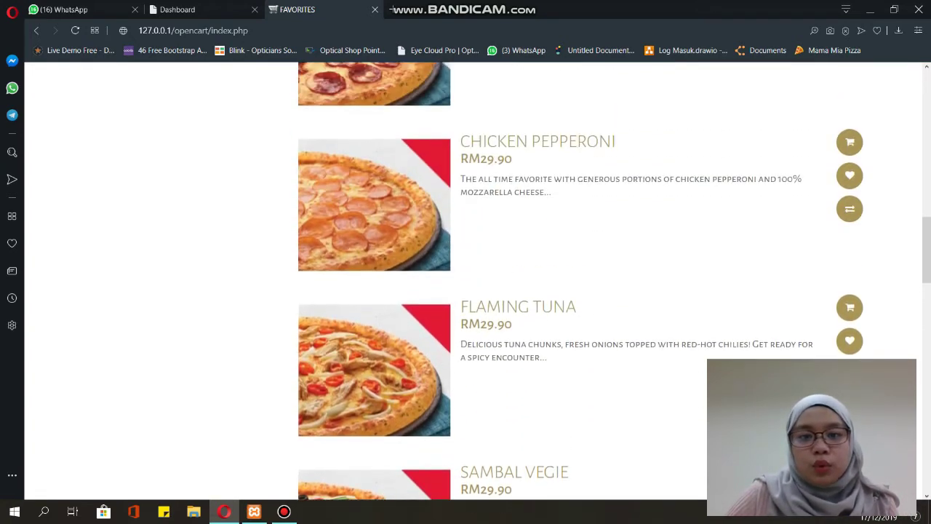
{"action": "scroll", "coordinate": [480, 291], "scroll_direction": "up", "scroll_amount": 3}
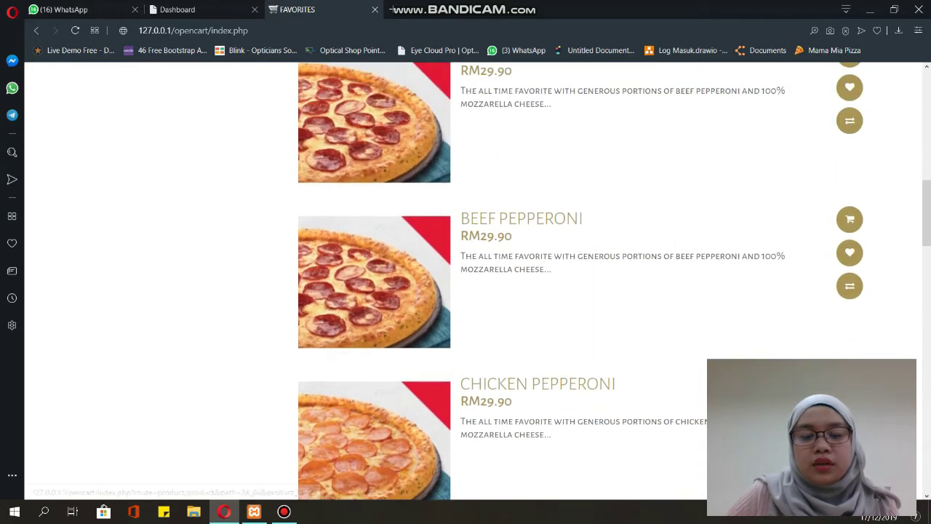
{"action": "scroll", "coordinate": [473, 291], "scroll_direction": "up", "scroll_amount": 6}
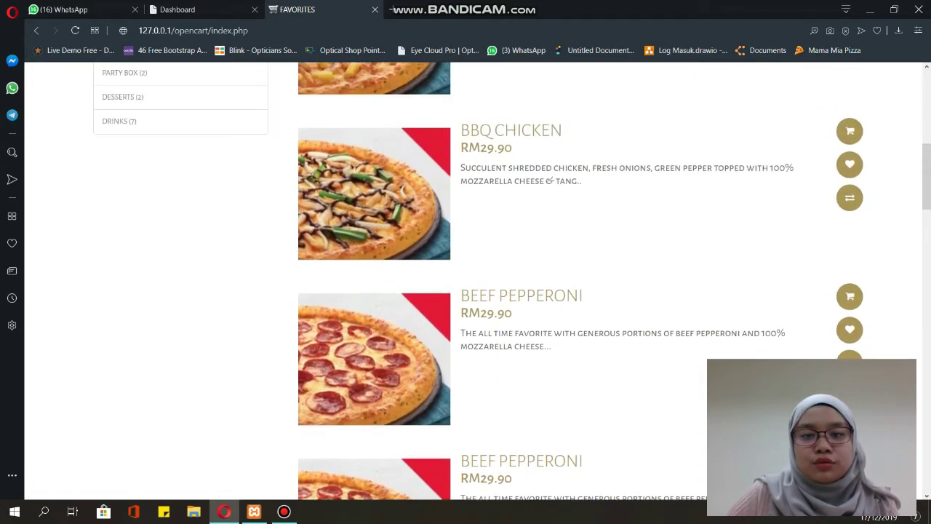
{"action": "scroll", "coordinate": [473, 291], "scroll_direction": "up", "scroll_amount": 3}
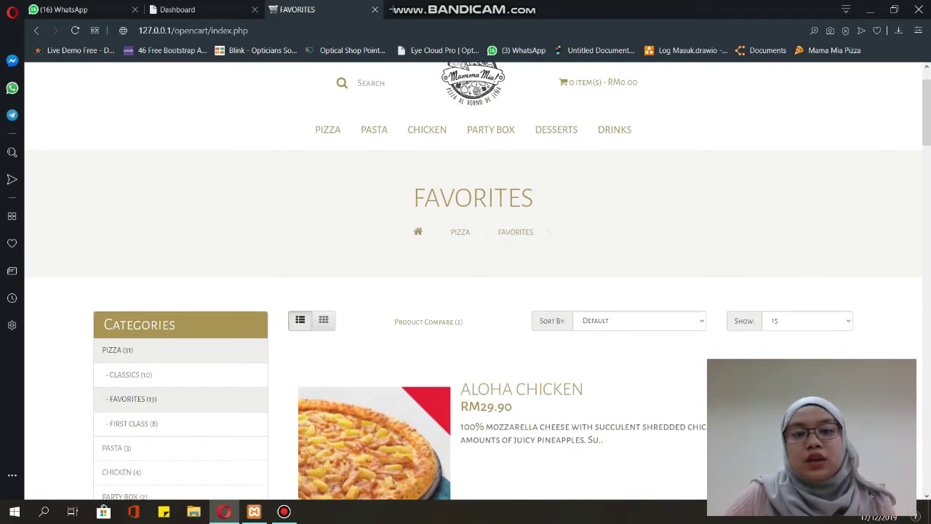
- Browse the Pasta, Party Box and Desserts categories, including the Chicken Lasagna page
{"action": "left_click", "coordinate": [373, 130]}
{"action": "scroll", "coordinate": [374, 129], "scroll_direction": "down", "scroll_amount": 4}
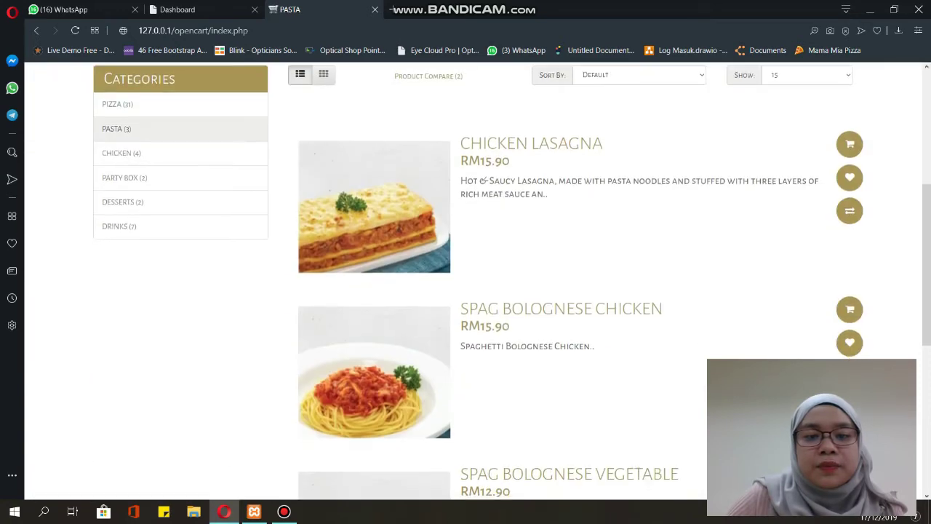
{"action": "left_click", "coordinate": [494, 141]}
{"action": "left_click", "coordinate": [490, 129]}
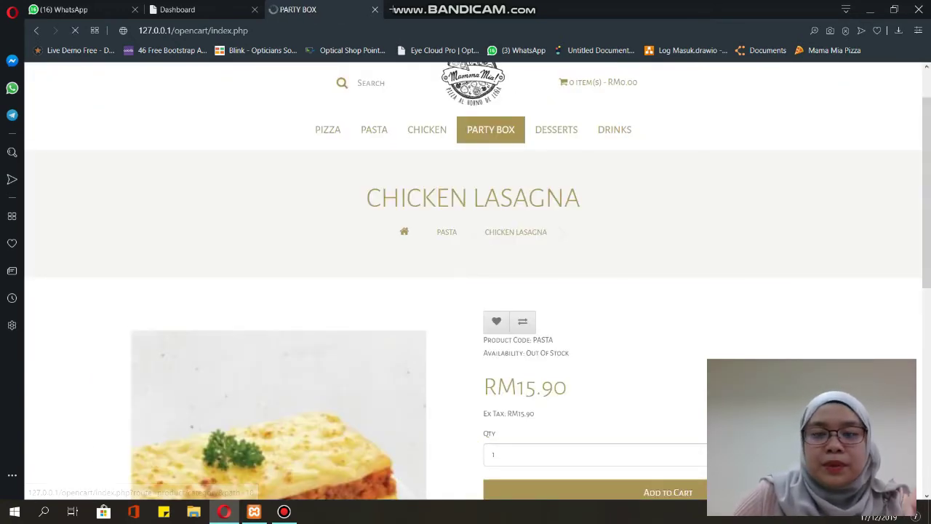
{"action": "scroll", "coordinate": [491, 291], "scroll_direction": "down", "scroll_amount": 5}
{"action": "scroll", "coordinate": [374, 327], "scroll_direction": "down", "scroll_amount": 1}
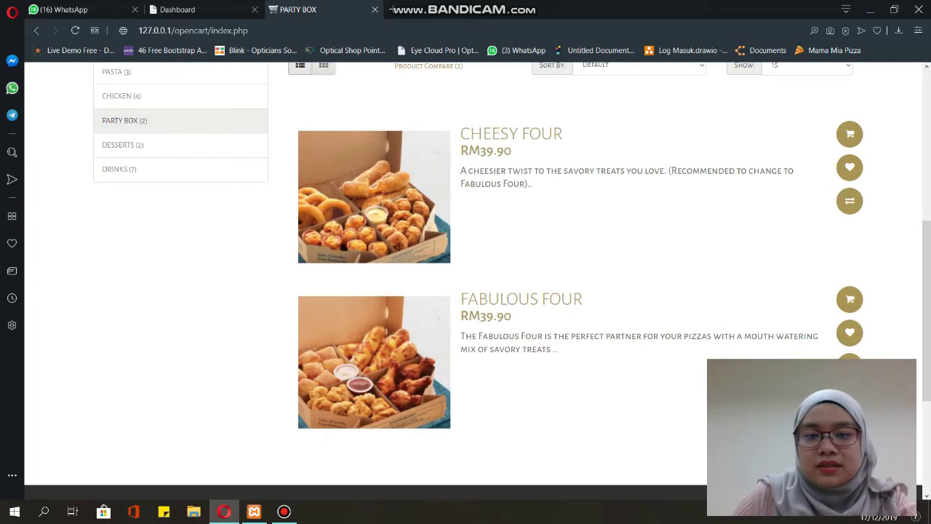
{"action": "scroll", "coordinate": [473, 290], "scroll_direction": "up", "scroll_amount": 3}
{"action": "scroll", "coordinate": [556, 189], "scroll_direction": "up", "scroll_amount": 3}
{"action": "left_click", "coordinate": [556, 189]}
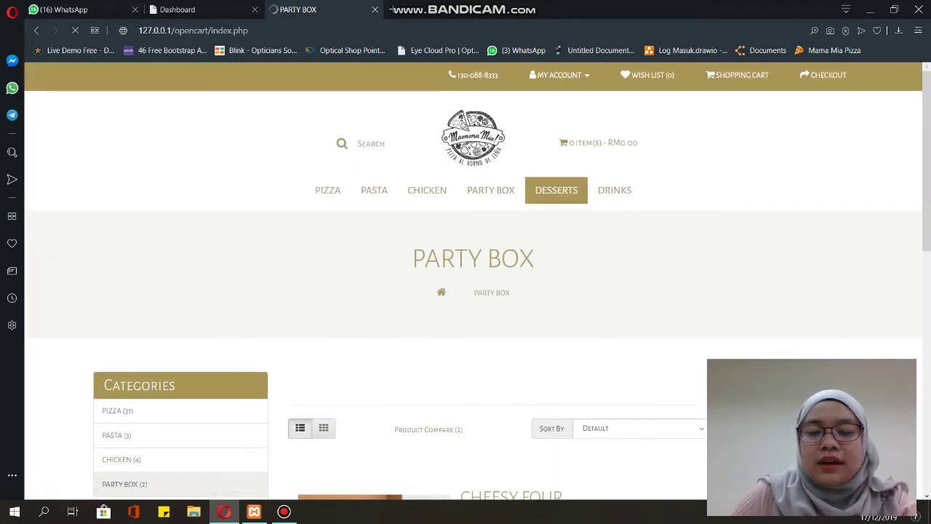
{"action": "scroll", "coordinate": [556, 190], "scroll_direction": "down", "scroll_amount": 3}
{"action": "scroll", "coordinate": [473, 290], "scroll_direction": "down", "scroll_amount": 3}
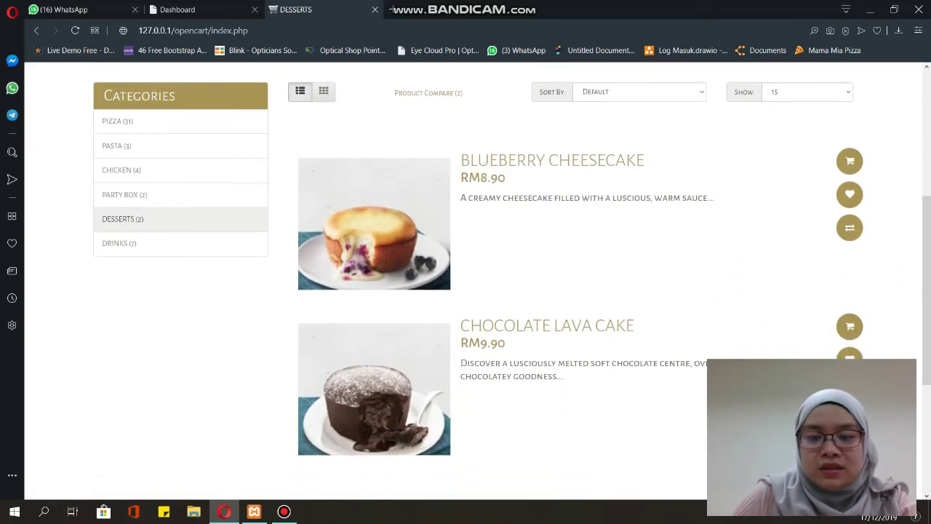
{"action": "scroll", "coordinate": [473, 291], "scroll_direction": "up", "scroll_amount": 6}
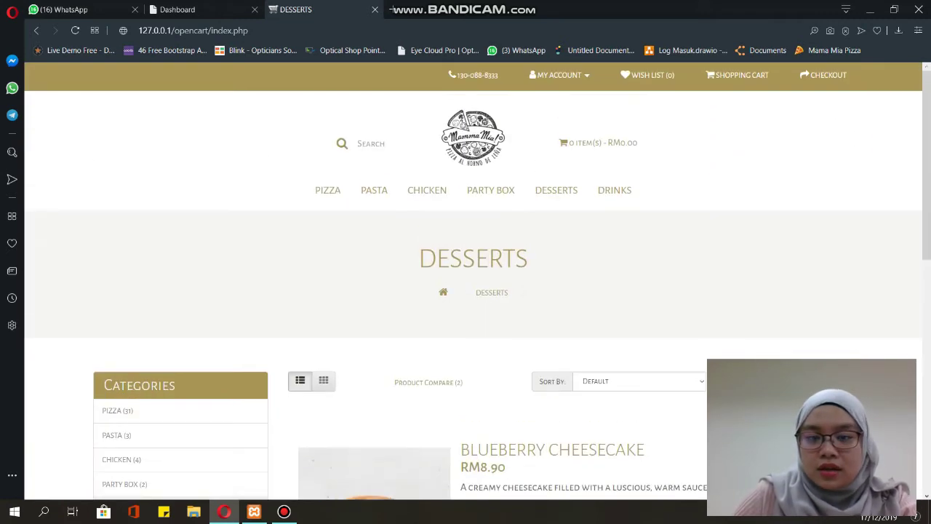
- Open the Drinks category, scroll from 7-UP to Twister Orange(S), and focus the Search box
{"action": "left_click", "coordinate": [613, 190]}
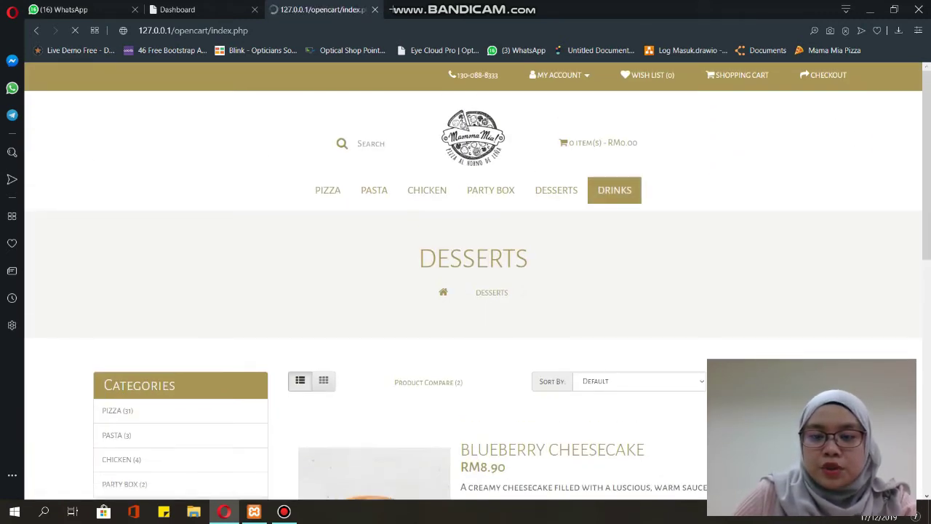
{"action": "scroll", "coordinate": [614, 190], "scroll_direction": "down", "scroll_amount": 5}
{"action": "scroll", "coordinate": [472, 290], "scroll_direction": "down", "scroll_amount": 1}
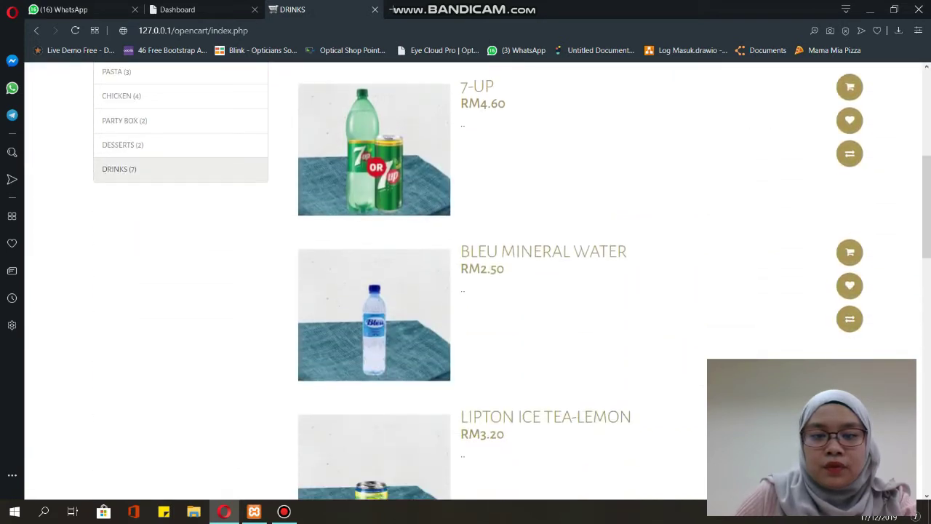
{"action": "scroll", "coordinate": [472, 291], "scroll_direction": "down", "scroll_amount": 2}
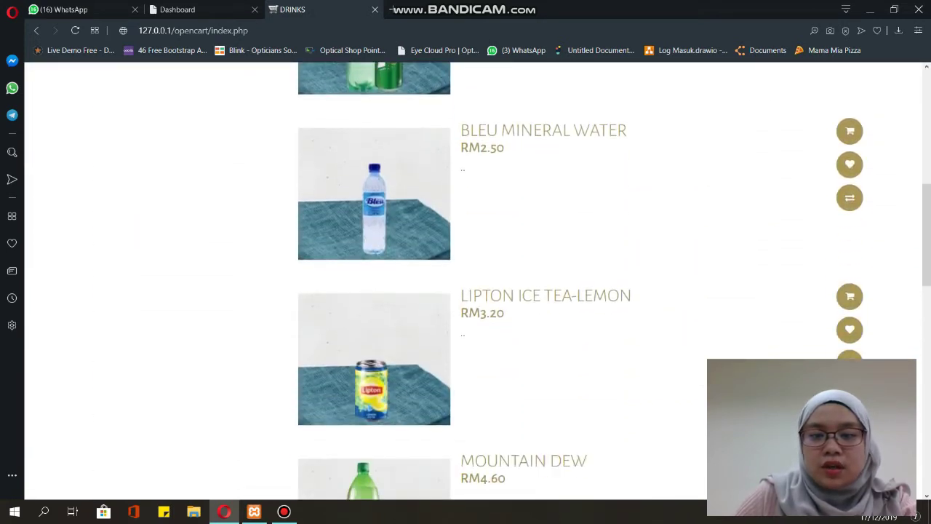
{"action": "scroll", "coordinate": [472, 291], "scroll_direction": "down", "scroll_amount": 2}
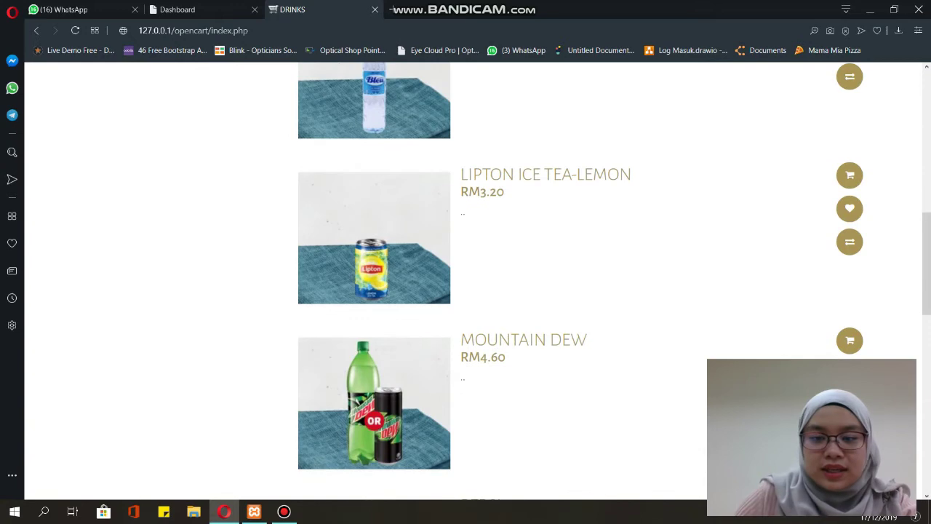
{"action": "scroll", "coordinate": [473, 291], "scroll_direction": "down", "scroll_amount": 3}
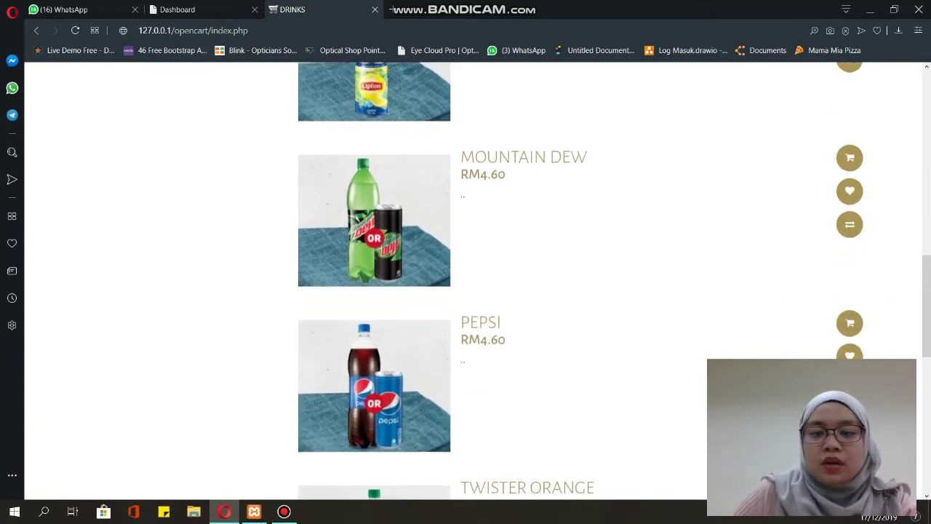
{"action": "scroll", "coordinate": [473, 291], "scroll_direction": "down", "scroll_amount": 3}
{"action": "scroll", "coordinate": [472, 291], "scroll_direction": "down", "scroll_amount": 4}
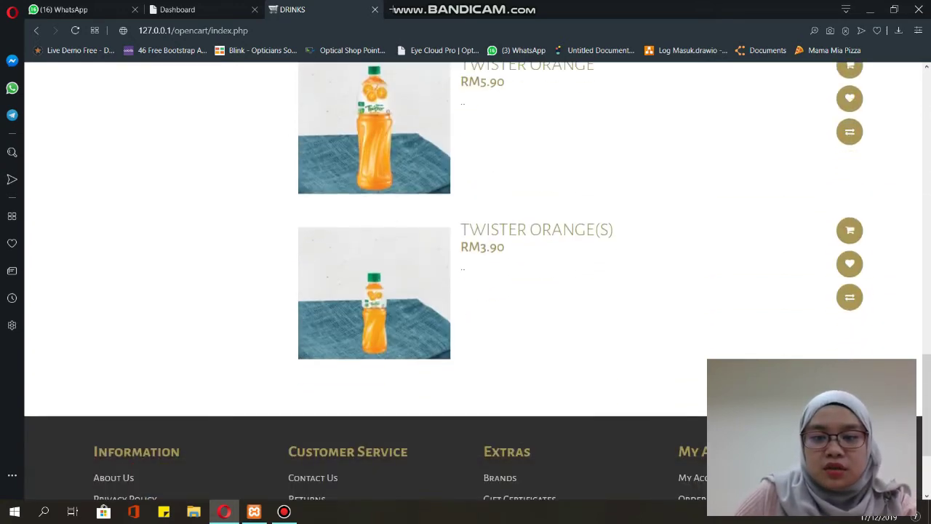
{"action": "scroll", "coordinate": [473, 291], "scroll_direction": "up", "scroll_amount": 10}
{"action": "left_click", "coordinate": [254, 144]}
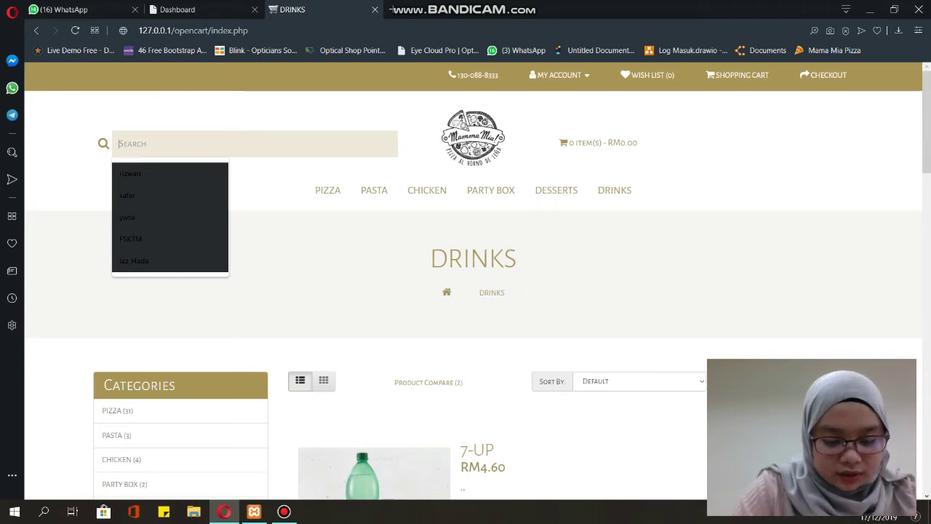
- Search for 'classified chicken' and review the single Classified Chicken result at RM29.90
{"action": "type", "text": "classified"}
{"action": "type", "text": "chicken"}
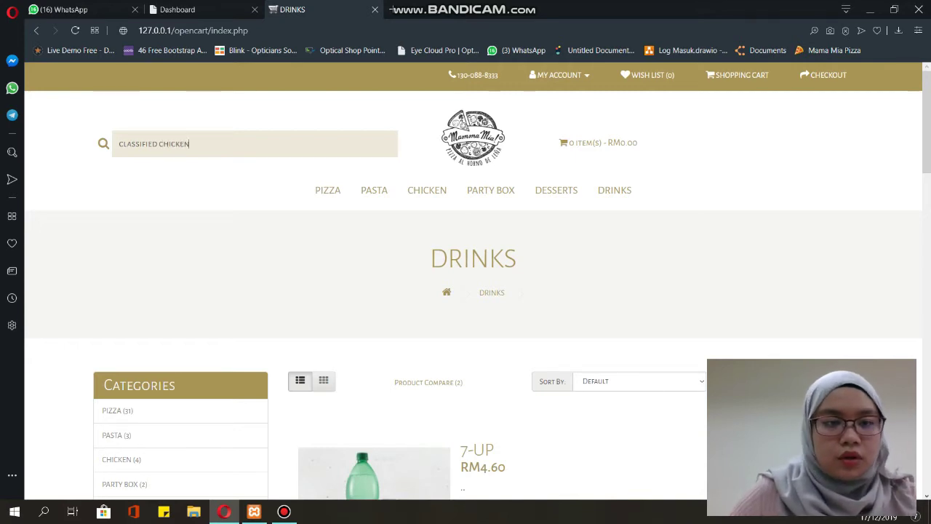
{"action": "key", "text": "Return"}
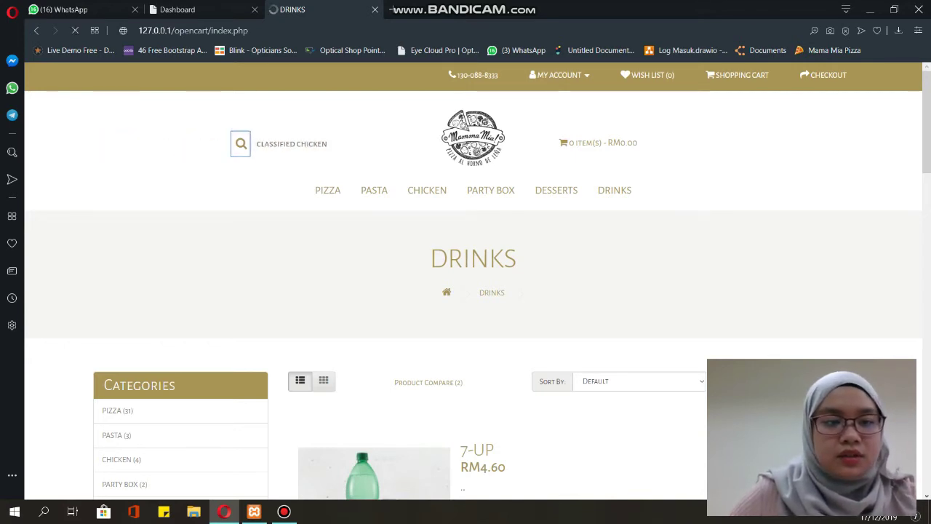
{"action": "scroll", "coordinate": [427, 132], "scroll_direction": "down", "scroll_amount": 1}
{"action": "scroll", "coordinate": [427, 133], "scroll_direction": "down", "scroll_amount": 4}
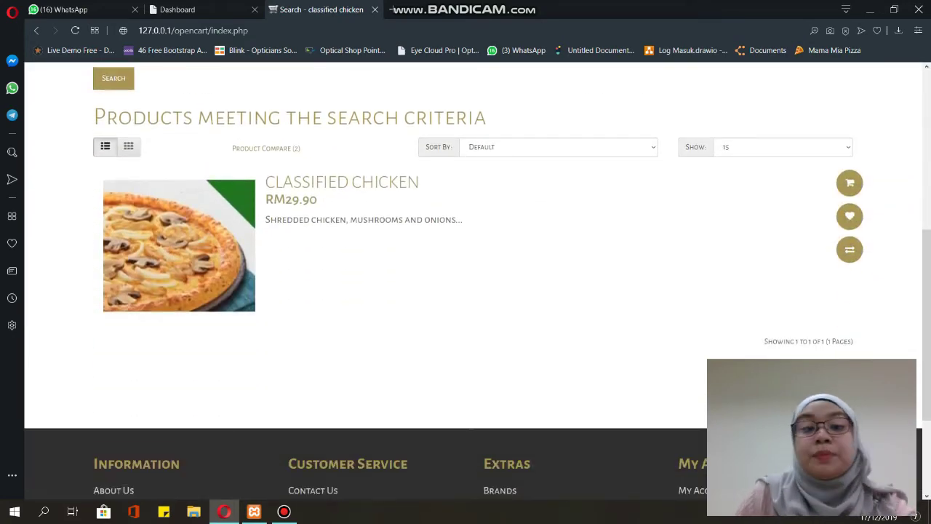
{"action": "scroll", "coordinate": [477, 282], "scroll_direction": "up", "scroll_amount": 1}
{"action": "scroll", "coordinate": [477, 282], "scroll_direction": "down", "scroll_amount": 1}
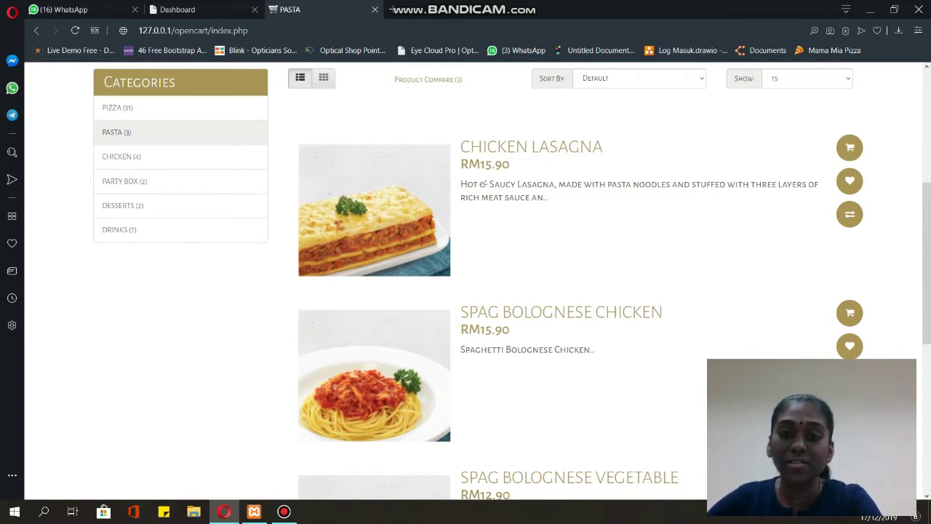
- Add Chicken Lasagna to the product comparison from the Pasta page
{"action": "scroll", "coordinate": [466, 291], "scroll_direction": "down", "scroll_amount": 1}
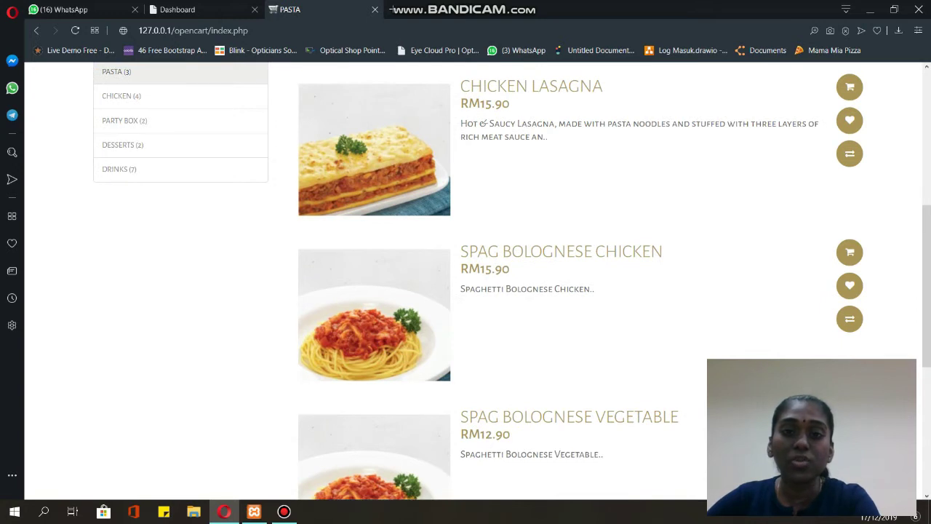
{"action": "scroll", "coordinate": [374, 320], "scroll_direction": "up", "scroll_amount": 1}
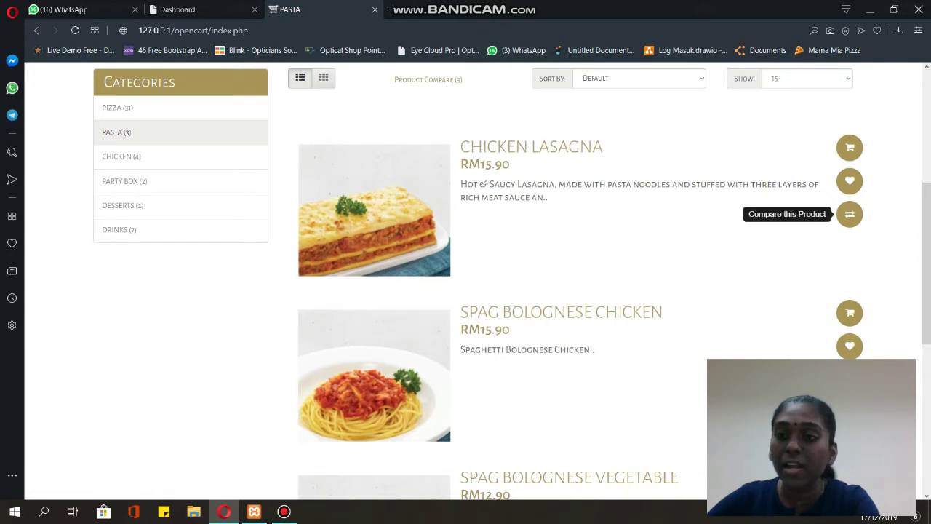
{"action": "left_click", "coordinate": [849, 214]}
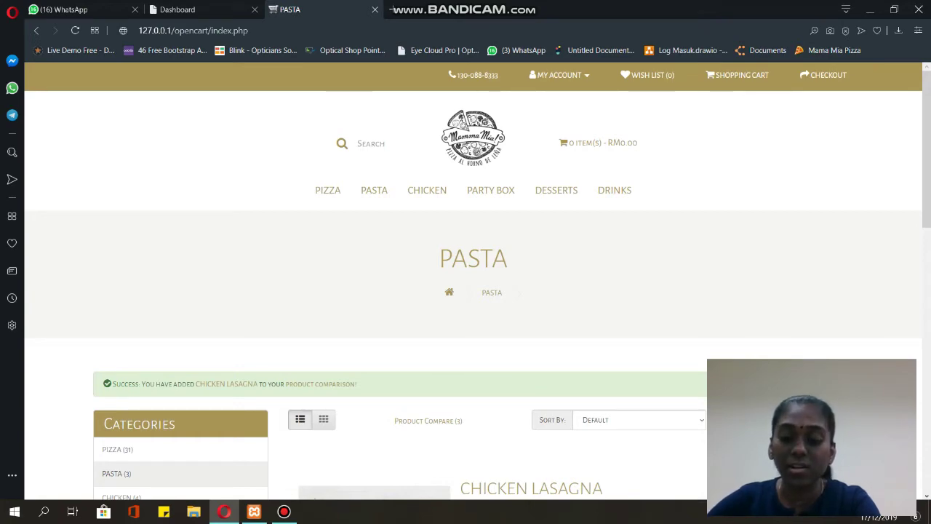
- Open the Chicken category and add Chicken Wings BBQ to the comparison
{"action": "scroll", "coordinate": [850, 371], "scroll_direction": "down", "scroll_amount": 3}
{"action": "scroll", "coordinate": [849, 349], "scroll_direction": "down", "scroll_amount": 5}
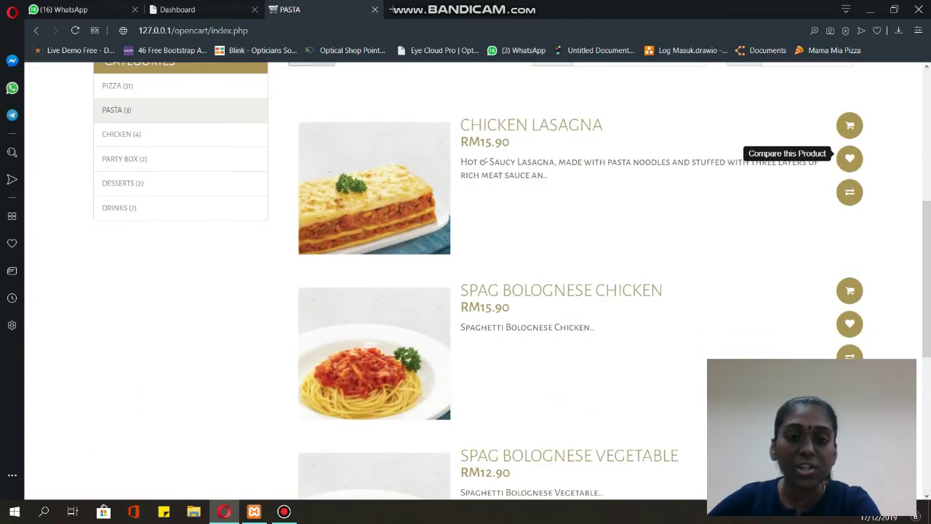
{"action": "scroll", "coordinate": [850, 313], "scroll_direction": "up", "scroll_amount": 12}
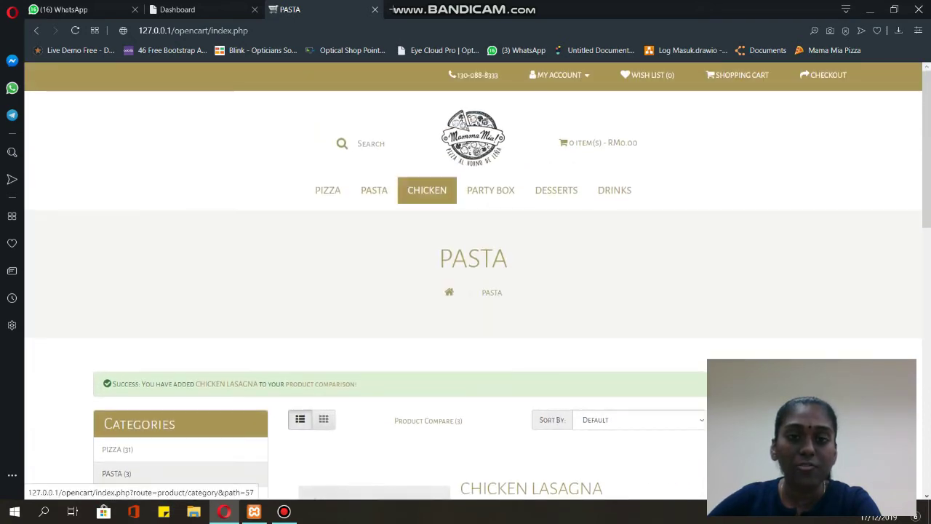
{"action": "left_click", "coordinate": [427, 189]}
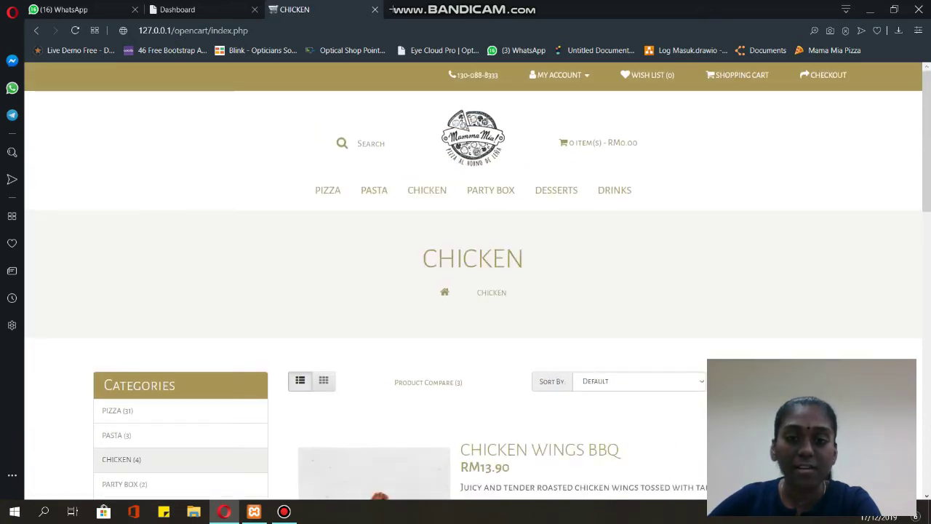
{"action": "scroll", "coordinate": [427, 190], "scroll_direction": "down", "scroll_amount": 4}
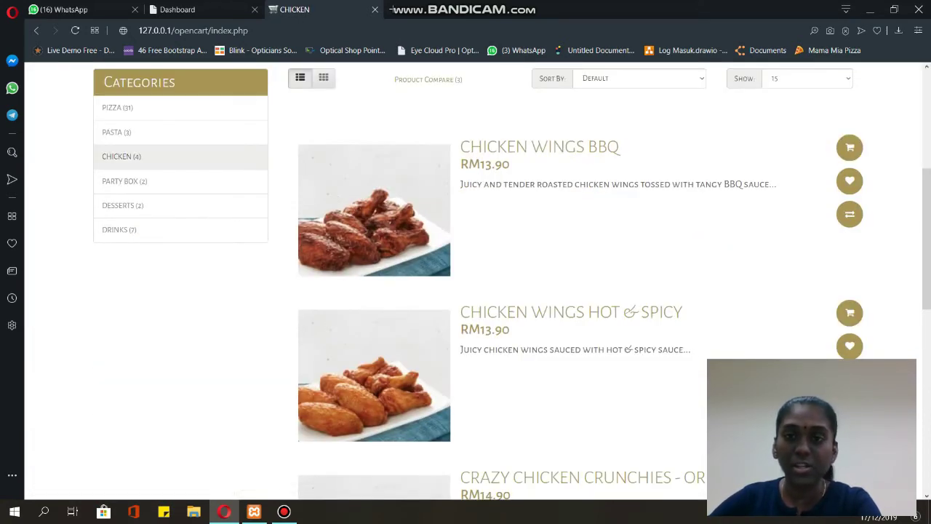
{"action": "left_click", "coordinate": [849, 214]}
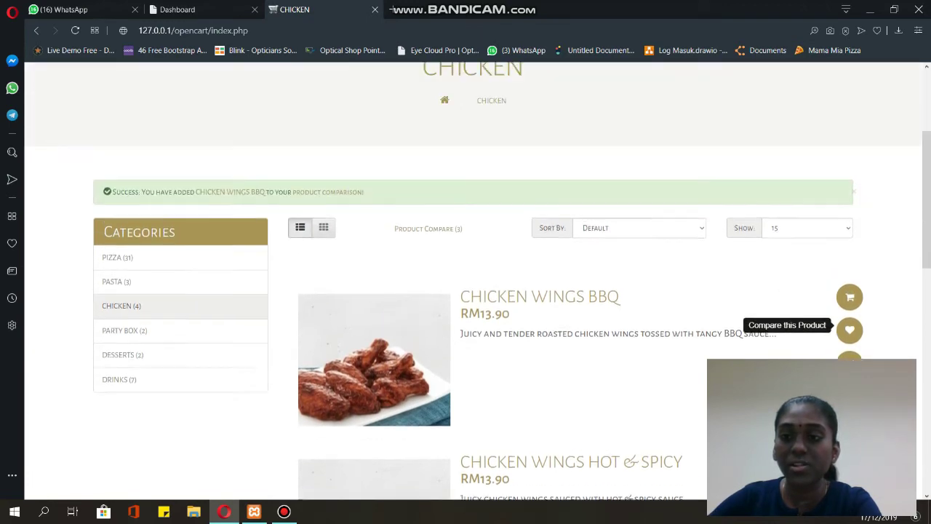
{"action": "scroll", "coordinate": [849, 214], "scroll_direction": "down", "scroll_amount": 5}
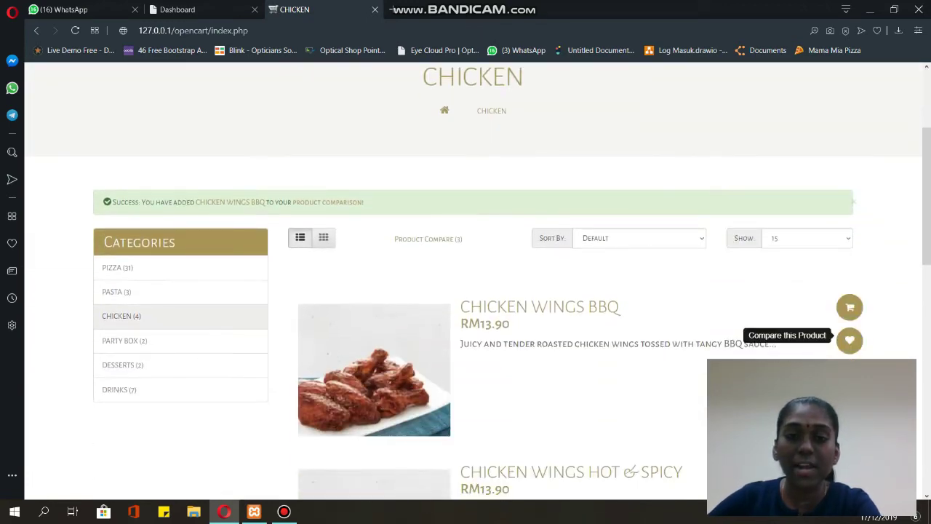
{"action": "left_click", "coordinate": [850, 131]}
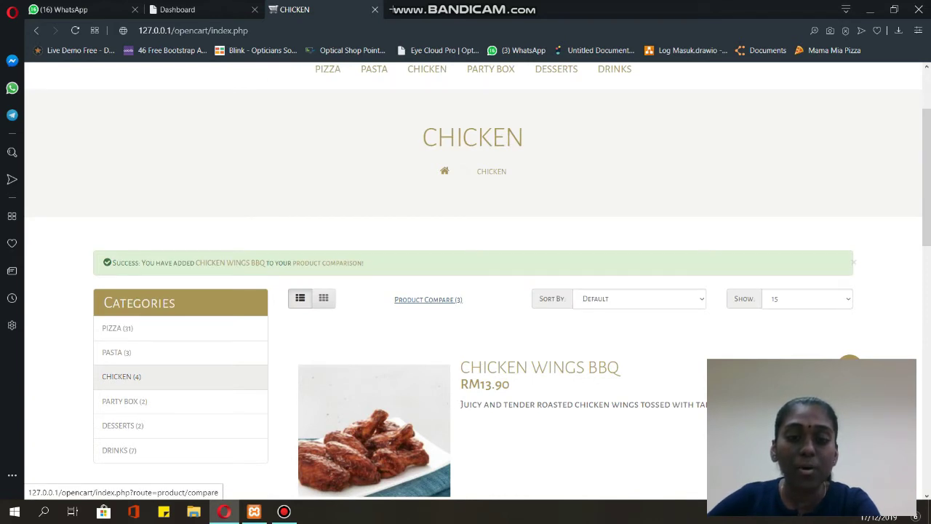
- Open the Product Comparison page and review the compared products
{"action": "left_click", "coordinate": [428, 299]}
{"action": "scroll", "coordinate": [466, 291], "scroll_direction": "down", "scroll_amount": 2}
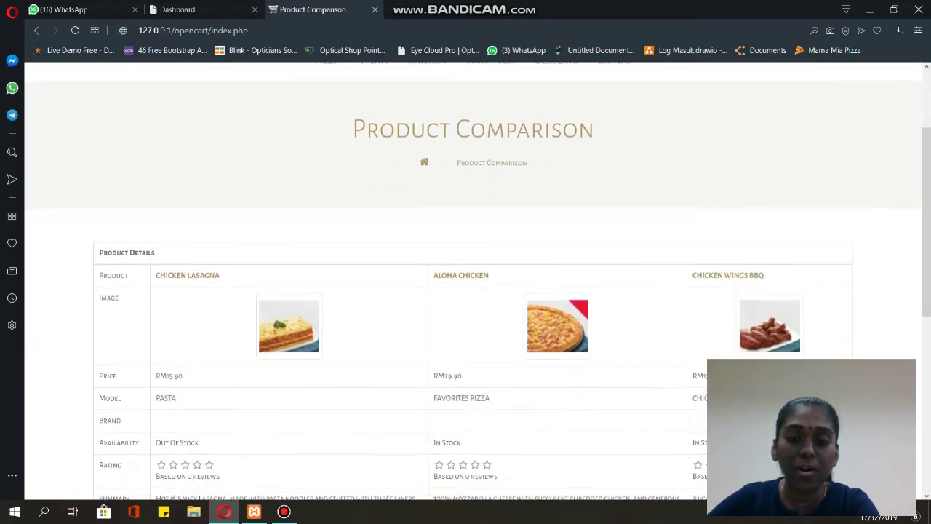
{"action": "scroll", "coordinate": [465, 291], "scroll_direction": "down", "scroll_amount": 2}
{"action": "scroll", "coordinate": [465, 291], "scroll_direction": "down", "scroll_amount": 1}
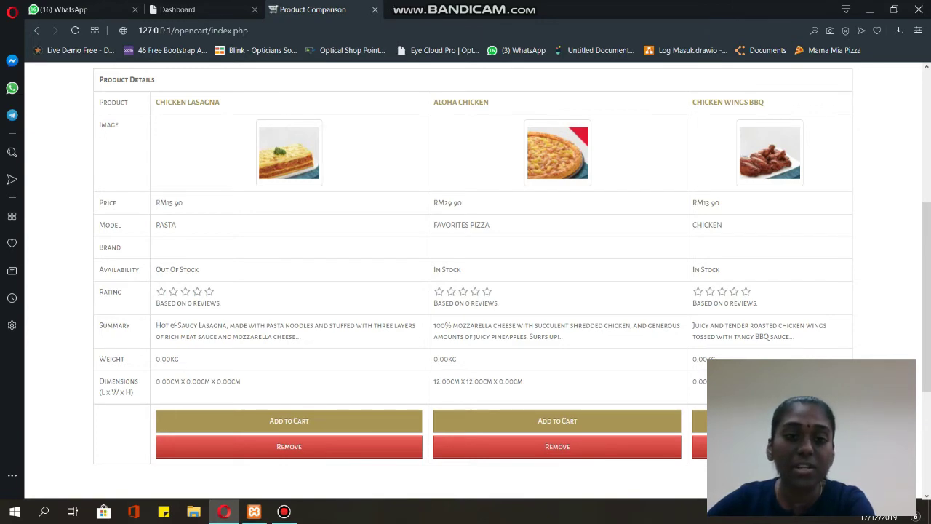
{"action": "scroll", "coordinate": [473, 281], "scroll_direction": "down", "scroll_amount": 3}
{"action": "scroll", "coordinate": [473, 281], "scroll_direction": "up", "scroll_amount": 3}
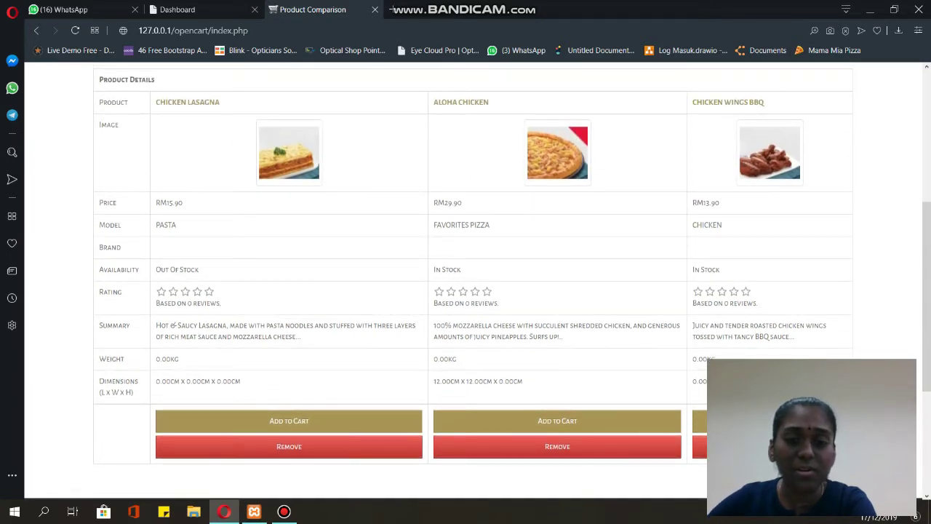
{"action": "scroll", "coordinate": [473, 282], "scroll_direction": "down", "scroll_amount": 2}
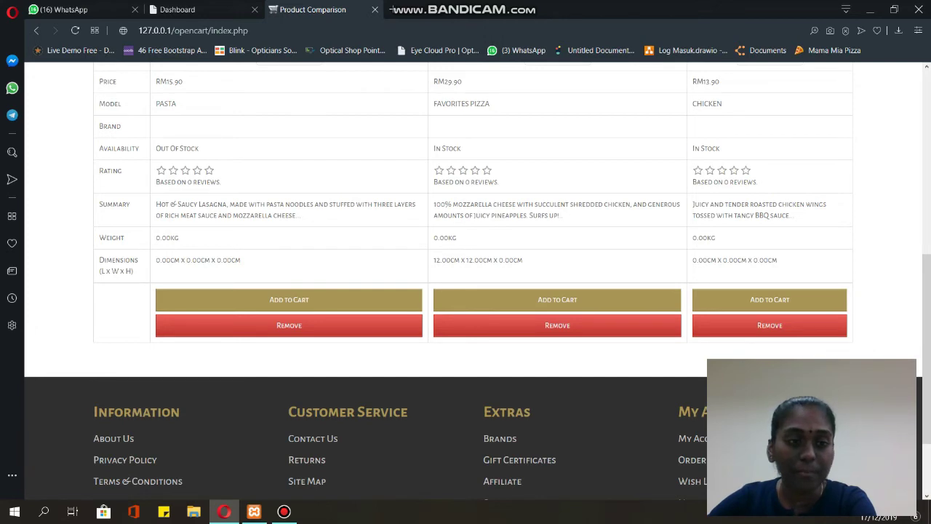
{"action": "scroll", "coordinate": [473, 282], "scroll_direction": "up", "scroll_amount": 5}
{"action": "scroll", "coordinate": [473, 281], "scroll_direction": "down", "scroll_amount": 3}
{"action": "scroll", "coordinate": [473, 281], "scroll_direction": "down", "scroll_amount": 2}
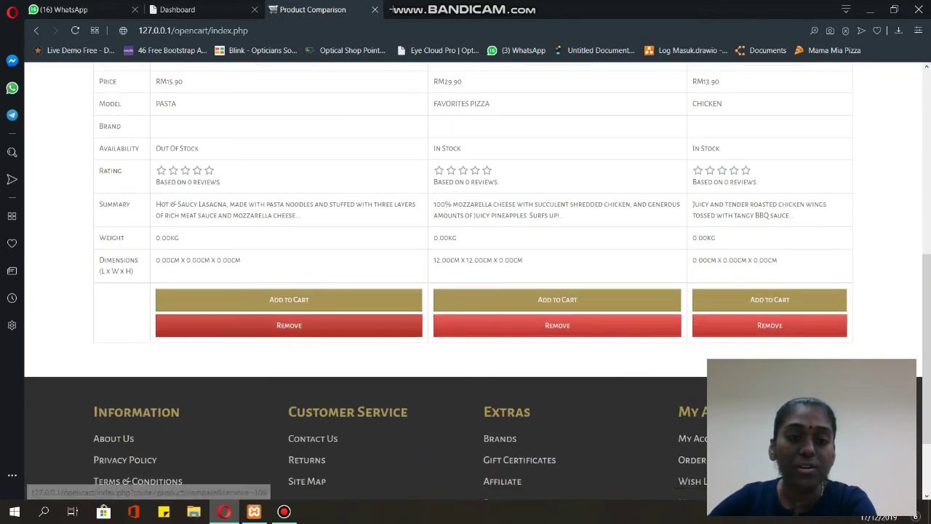
- Remove Chicken Lasagna and the other extra product, leaving Aloha Chicken and Chicken Wings BBQ
{"action": "left_click", "coordinate": [288, 325]}
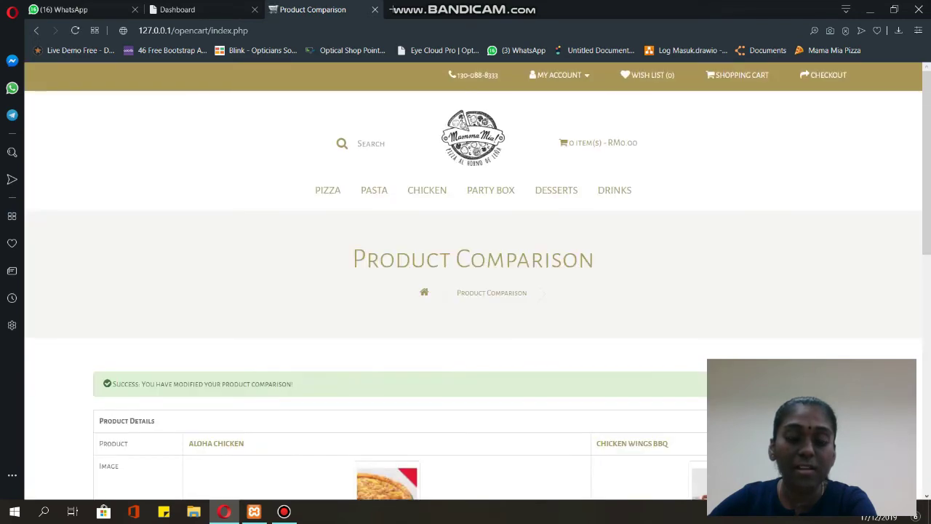
{"action": "scroll", "coordinate": [473, 281], "scroll_direction": "down", "scroll_amount": 4}
{"action": "scroll", "coordinate": [472, 281], "scroll_direction": "down", "scroll_amount": 2}
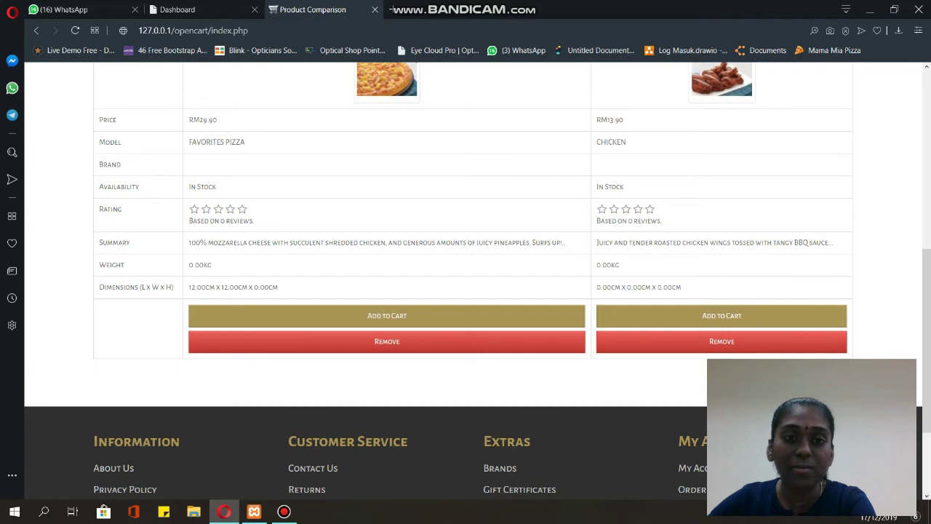
{"action": "scroll", "coordinate": [472, 282], "scroll_direction": "up", "scroll_amount": 1}
{"action": "scroll", "coordinate": [473, 281], "scroll_direction": "down", "scroll_amount": 1}
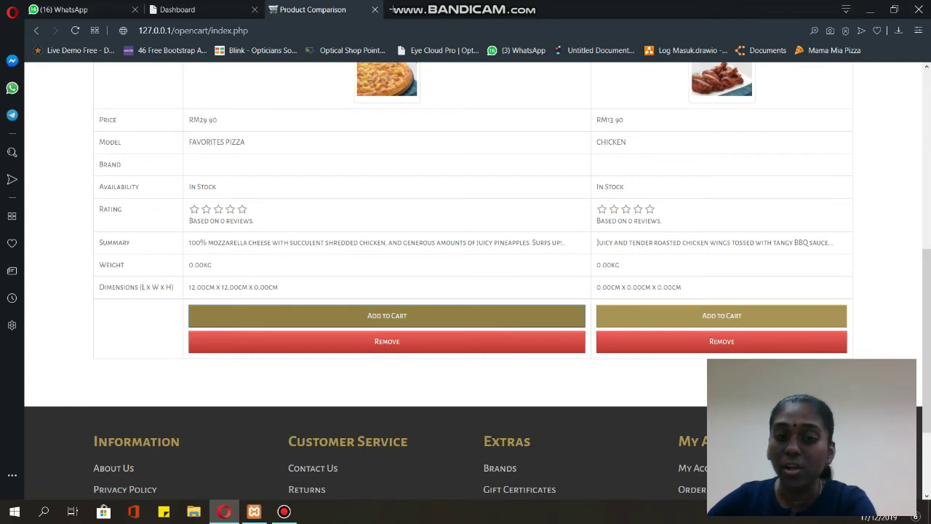
{"action": "left_click", "coordinate": [387, 341]}
{"action": "scroll", "coordinate": [473, 282], "scroll_direction": "up", "scroll_amount": 3}
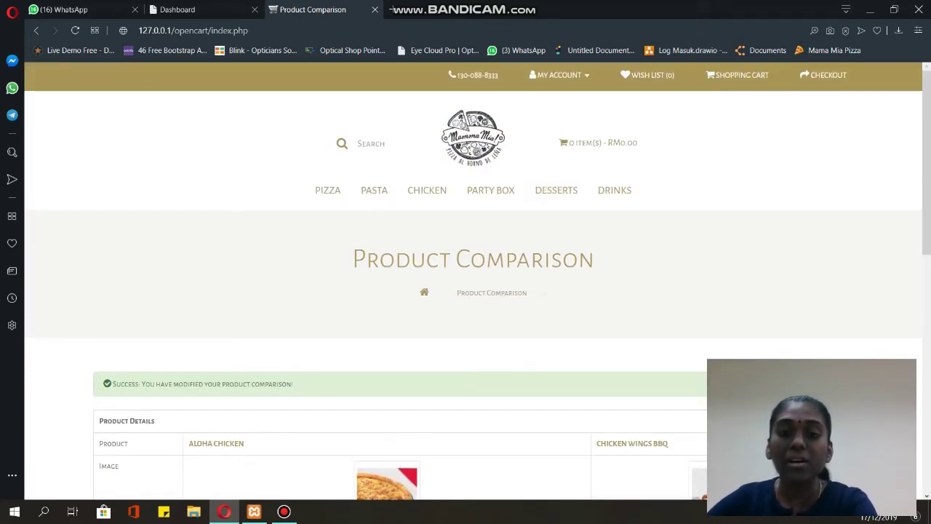
{"action": "scroll", "coordinate": [490, 189], "scroll_direction": "down", "scroll_amount": 2}
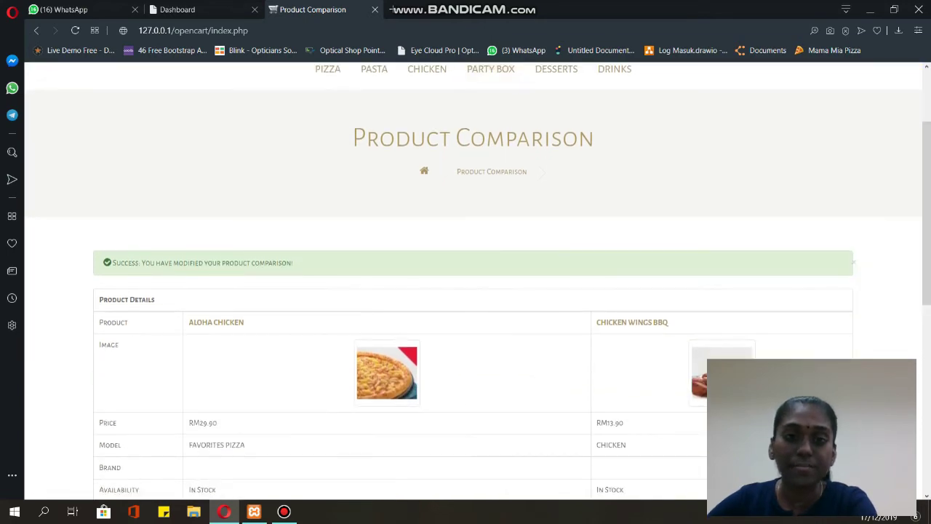
{"action": "scroll", "coordinate": [374, 193], "scroll_direction": "down", "scroll_amount": 2}
{"action": "scroll", "coordinate": [374, 192], "scroll_direction": "up", "scroll_amount": 4}
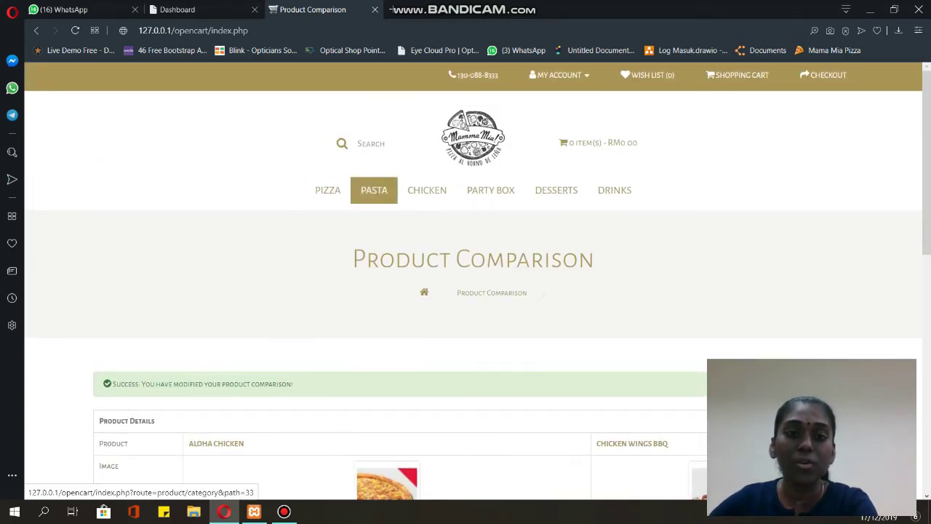
- Go to Pizza > Classics and open the Chicken Perfection product page
{"action": "mouse_move", "coordinate": [328, 190]}
{"action": "left_click", "coordinate": [335, 213]}
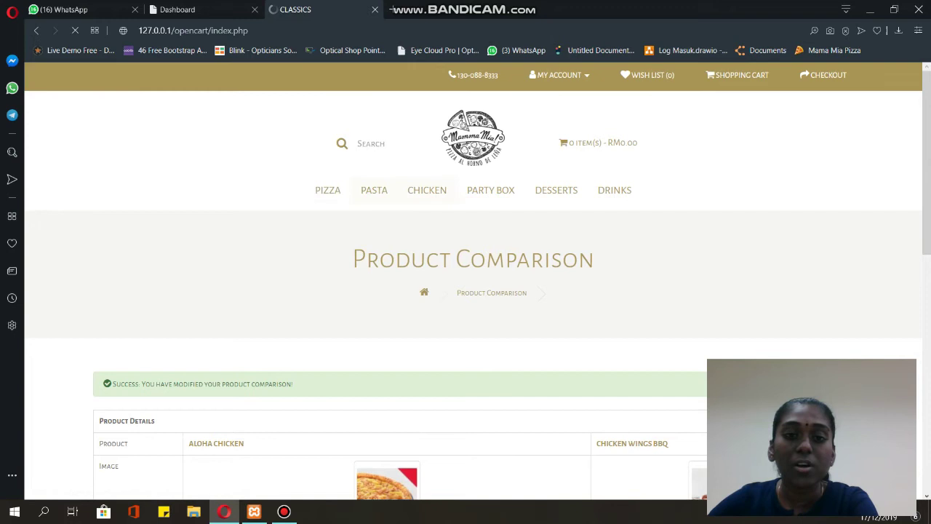
{"action": "scroll", "coordinate": [473, 291], "scroll_direction": "down", "scroll_amount": 4}
{"action": "scroll", "coordinate": [374, 219], "scroll_direction": "down", "scroll_amount": 1}
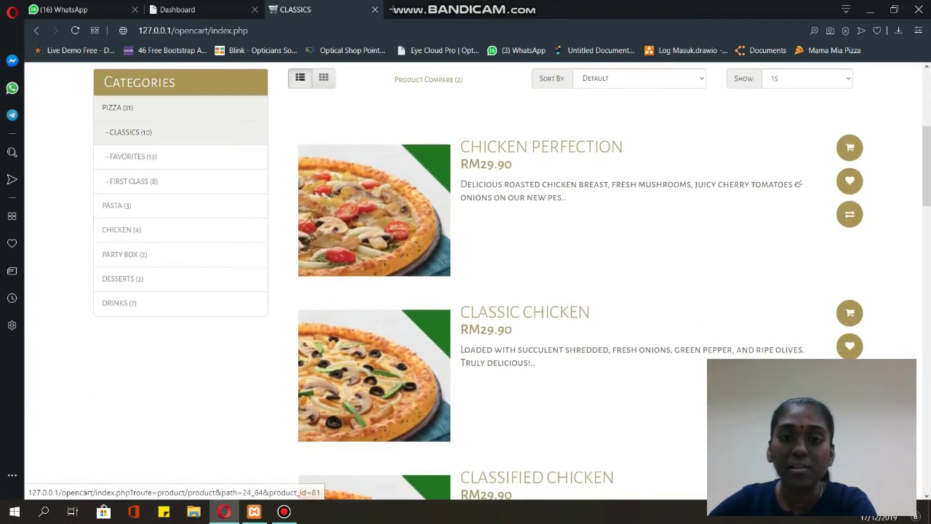
{"action": "left_click", "coordinate": [374, 218]}
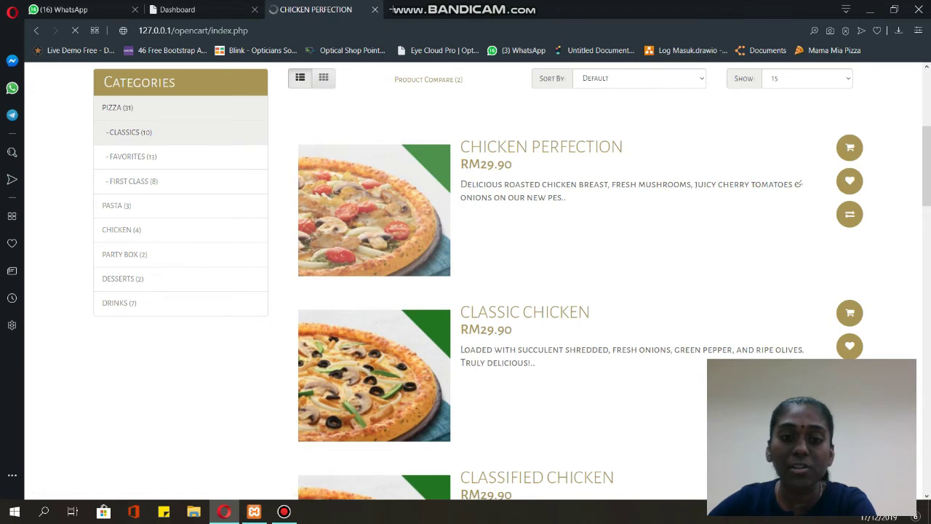
{"action": "scroll", "coordinate": [373, 219], "scroll_direction": "down", "scroll_amount": 4}
{"action": "scroll", "coordinate": [374, 218], "scroll_direction": "down", "scroll_amount": 3}
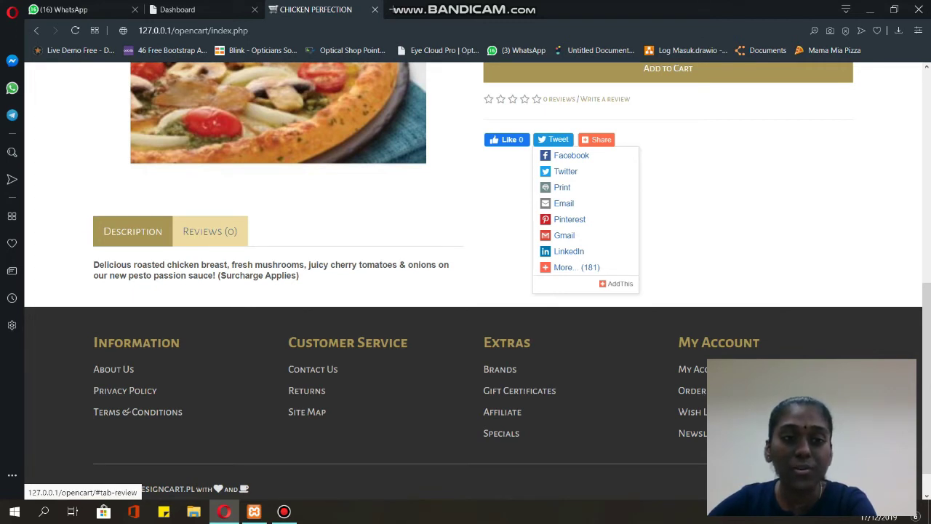
- On Chicken Perfection's Reviews tab, paste the praising review, rate it Good and submit
{"action": "left_click", "coordinate": [209, 230]}
{"action": "scroll", "coordinate": [209, 231], "scroll_direction": "down", "scroll_amount": 3}
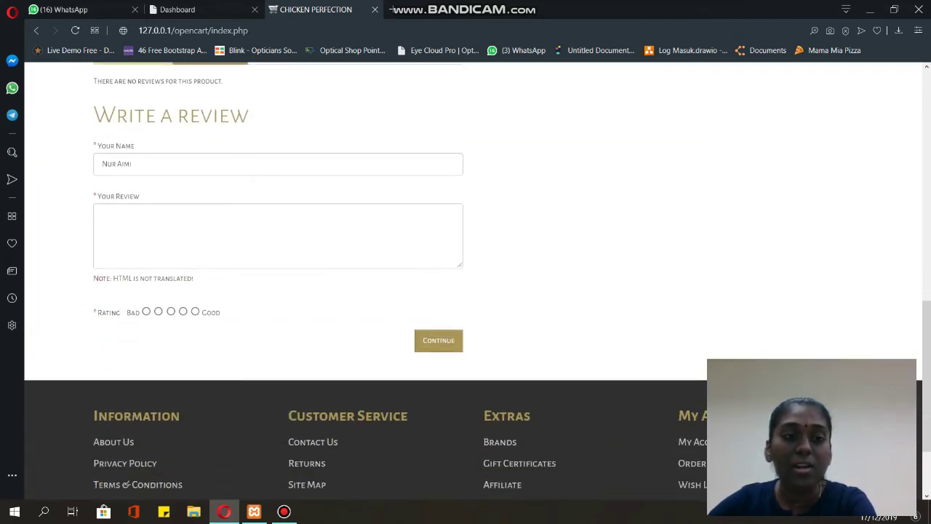
{"action": "left_click", "coordinate": [101, 214]}
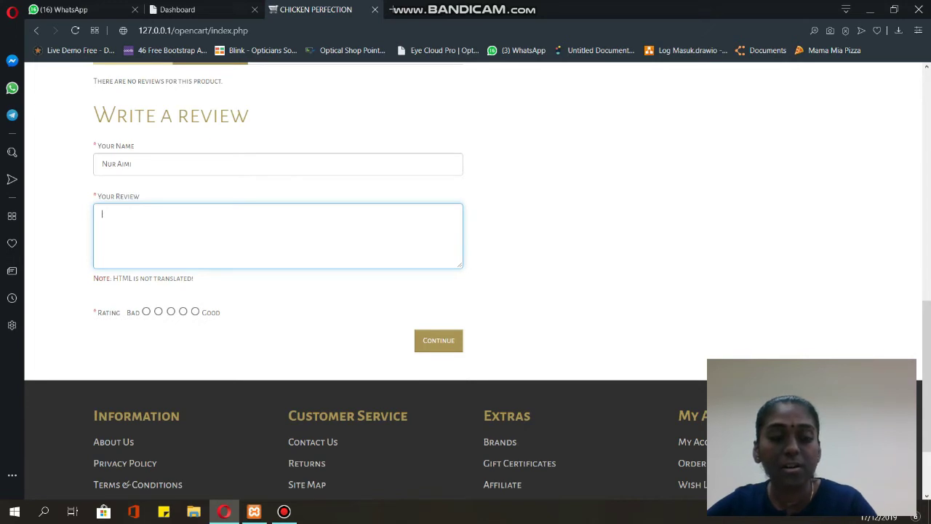
{"action": "type", "text": "The food is super delicious. I'm suggesting this food to everyone."}
{"action": "scroll", "coordinate": [465, 276], "scroll_direction": "up", "scroll_amount": 2}
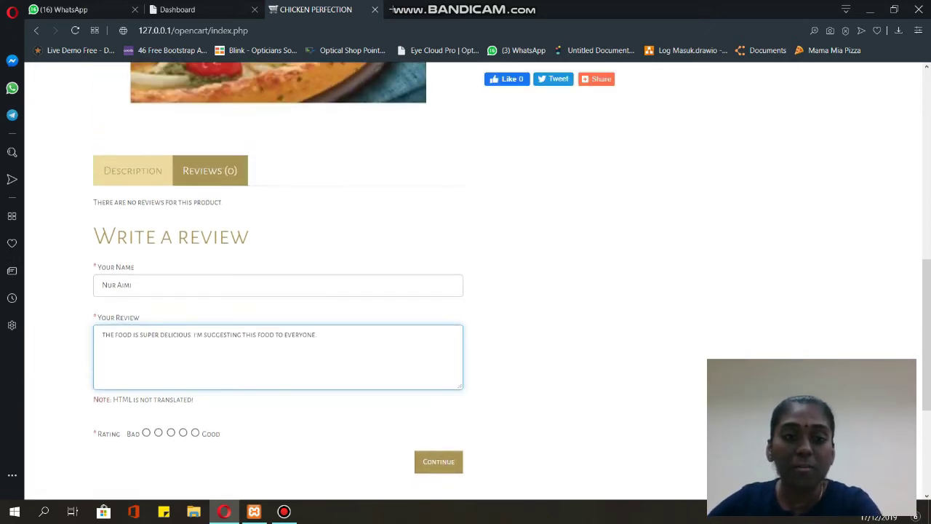
{"action": "scroll", "coordinate": [465, 277], "scroll_direction": "down", "scroll_amount": 1}
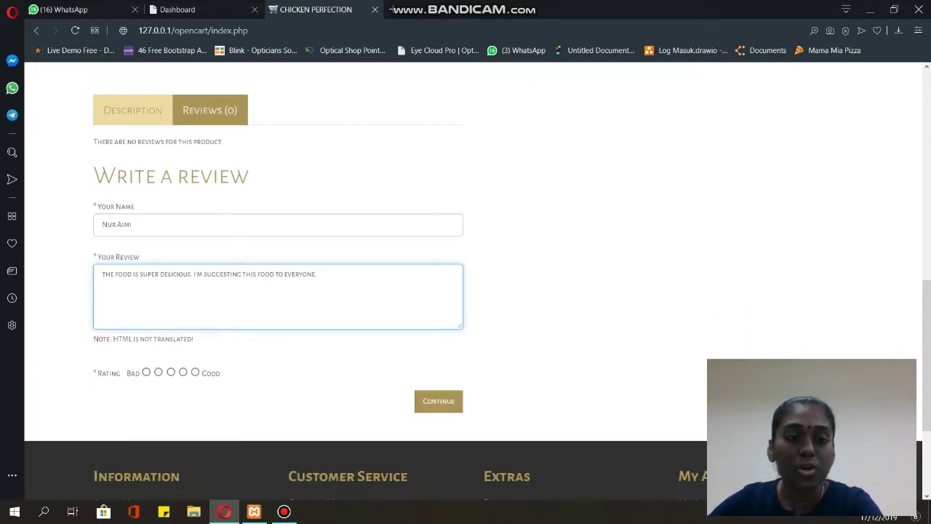
{"action": "left_click", "coordinate": [195, 371]}
{"action": "left_click", "coordinate": [439, 400]}
{"action": "scroll", "coordinate": [466, 277], "scroll_direction": "up", "scroll_amount": 2}
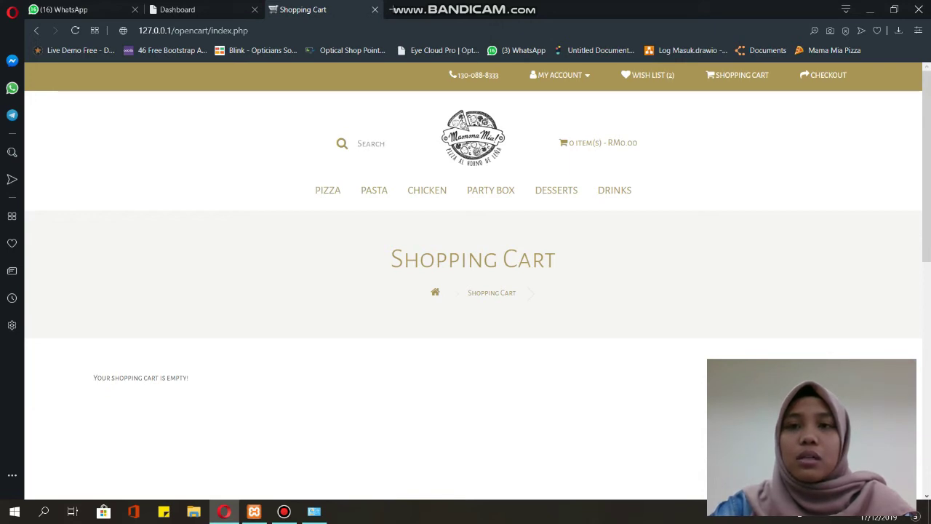
- View the empty shopping cart showing 0 items at RM0.00
{"action": "mouse_move", "coordinate": [327, 190]}
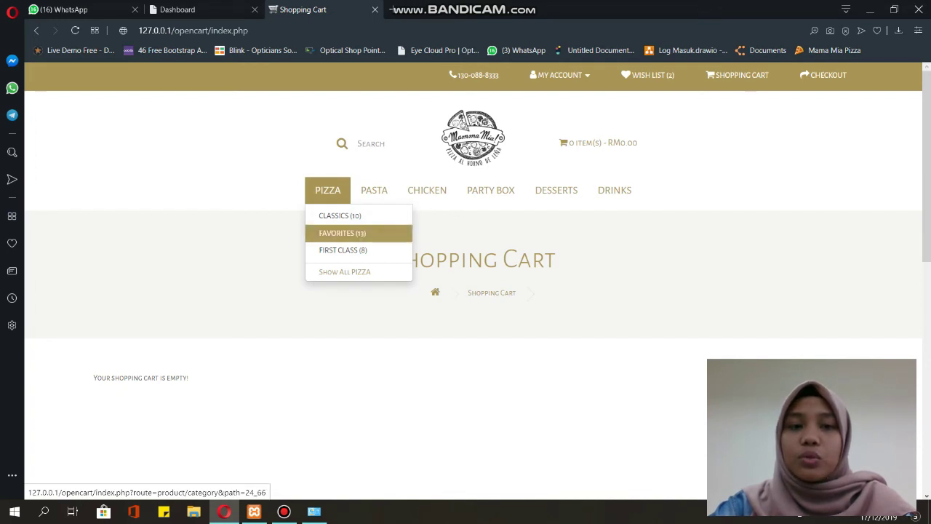
- Add Aloha Chicken from the Favorites pizza category to the cart
{"action": "left_click", "coordinate": [342, 233]}
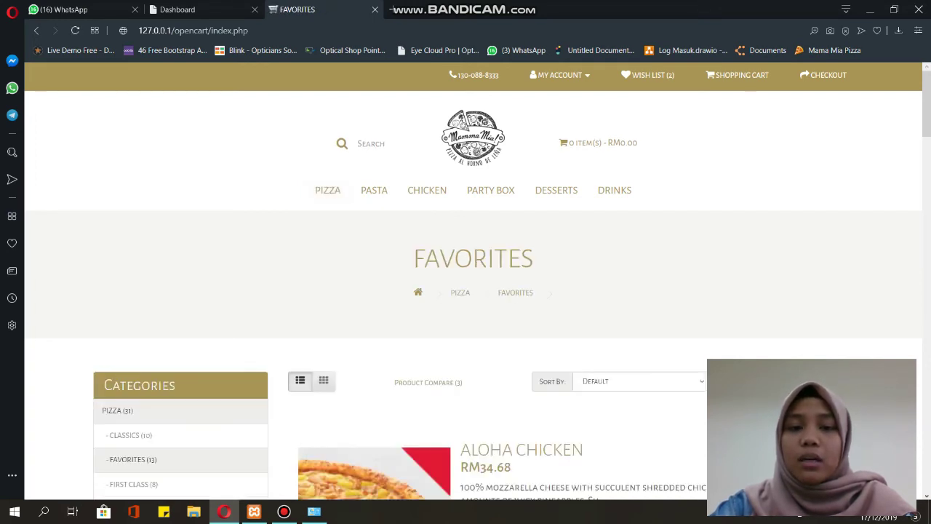
{"action": "scroll", "coordinate": [473, 280], "scroll_direction": "down", "scroll_amount": 1}
{"action": "scroll", "coordinate": [473, 281], "scroll_direction": "down", "scroll_amount": 5}
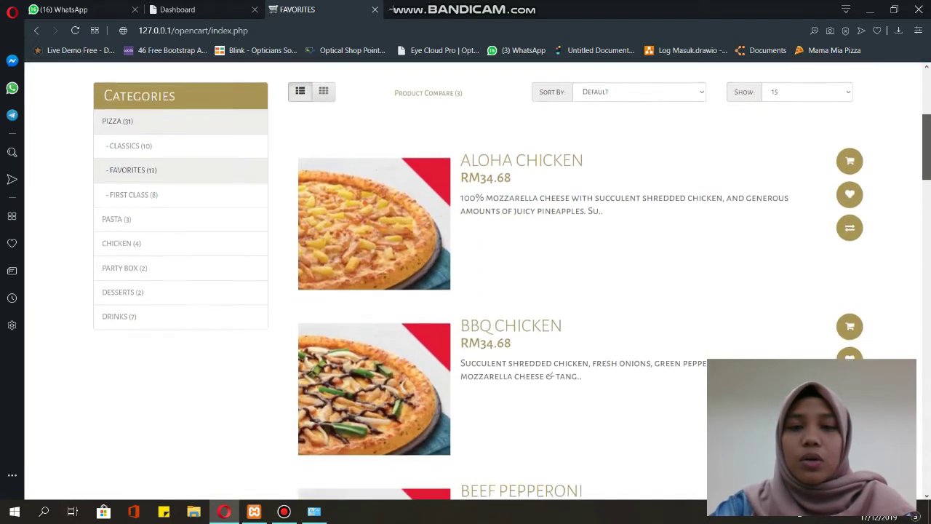
{"action": "scroll", "coordinate": [849, 83], "scroll_direction": "down", "scroll_amount": 1}
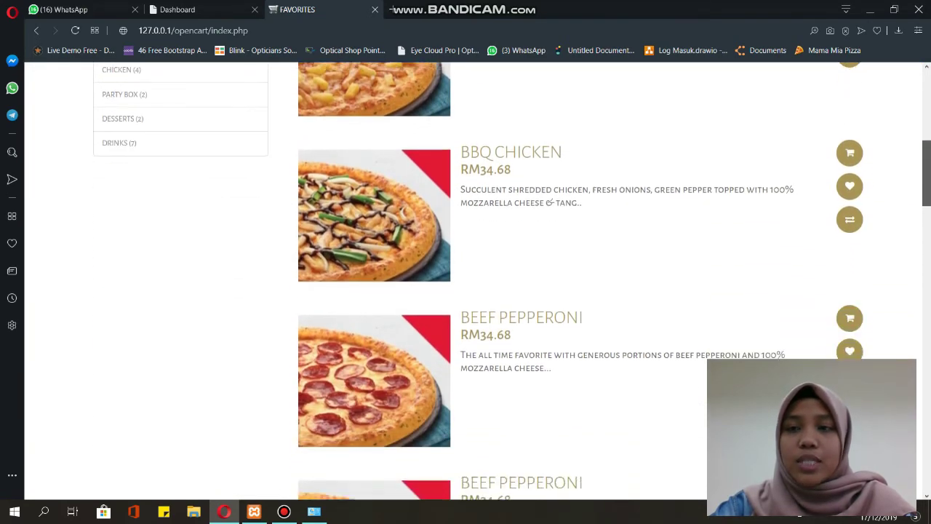
{"action": "scroll", "coordinate": [850, 84], "scroll_direction": "up", "scroll_amount": 3}
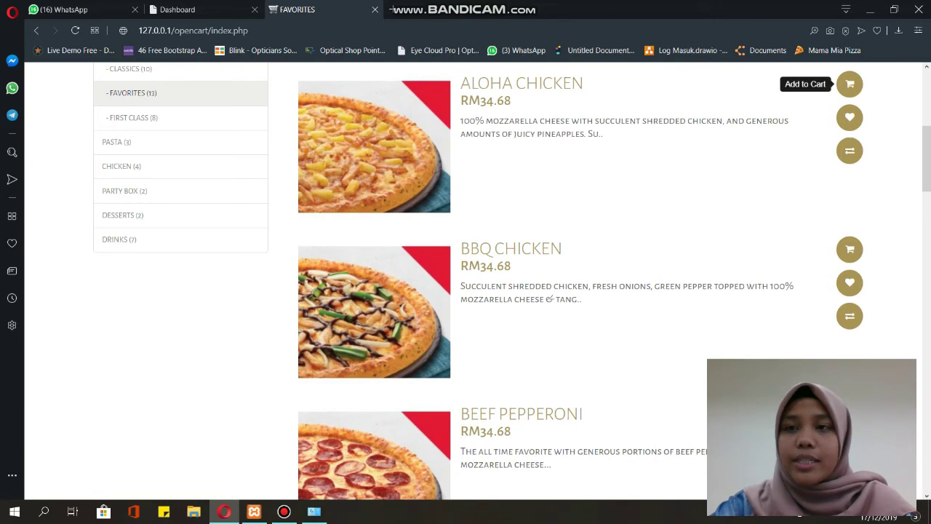
{"action": "left_click", "coordinate": [849, 84]}
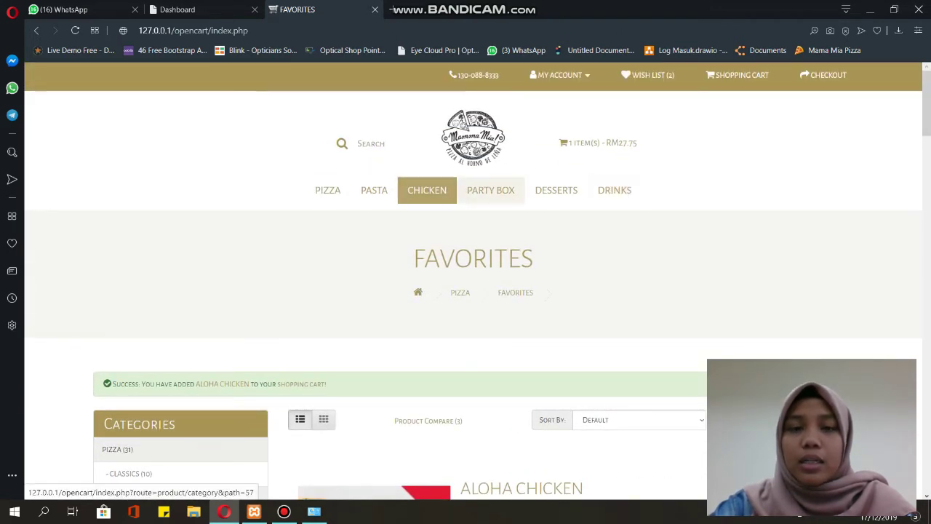
- Add Chocolate Lava Cake from Desserts and Pepsi from Drinks to the cart
{"action": "left_click", "coordinate": [557, 190]}
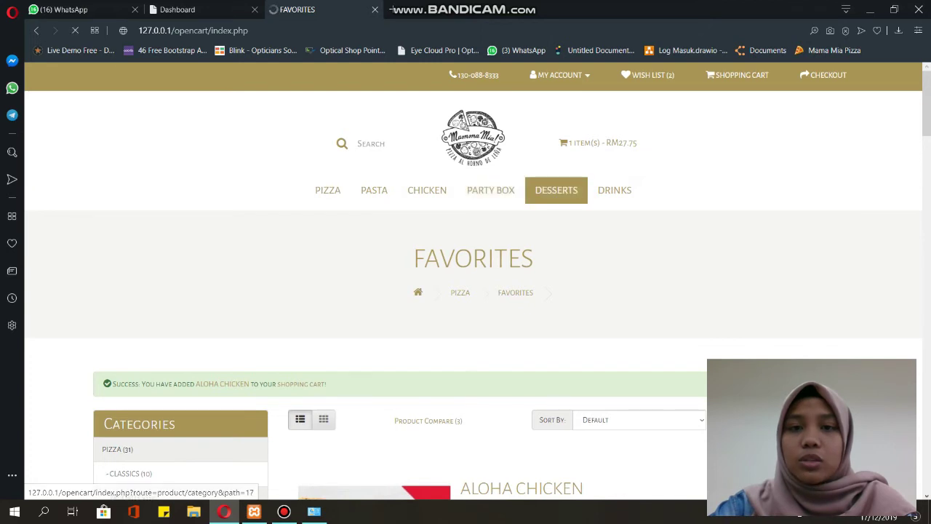
{"action": "scroll", "coordinate": [473, 291], "scroll_direction": "down", "scroll_amount": 5}
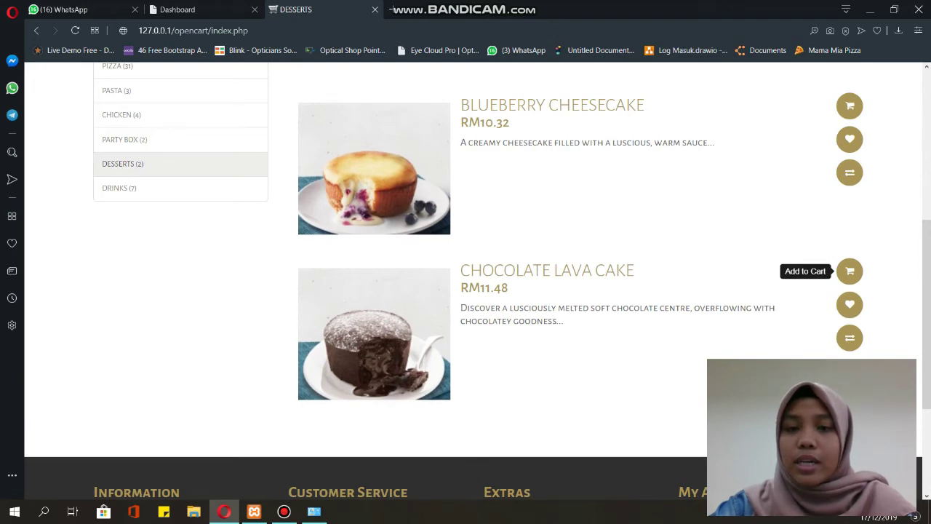
{"action": "left_click", "coordinate": [850, 270]}
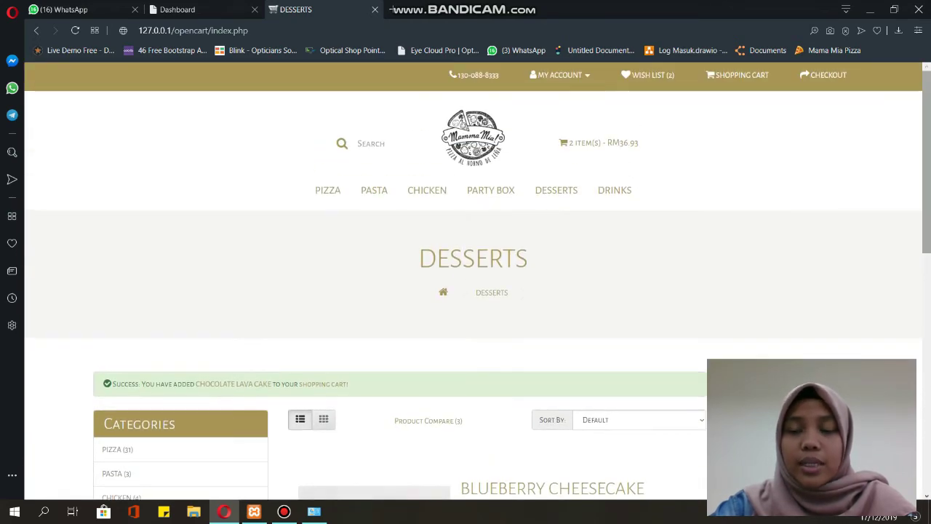
{"action": "left_click", "coordinate": [615, 163]}
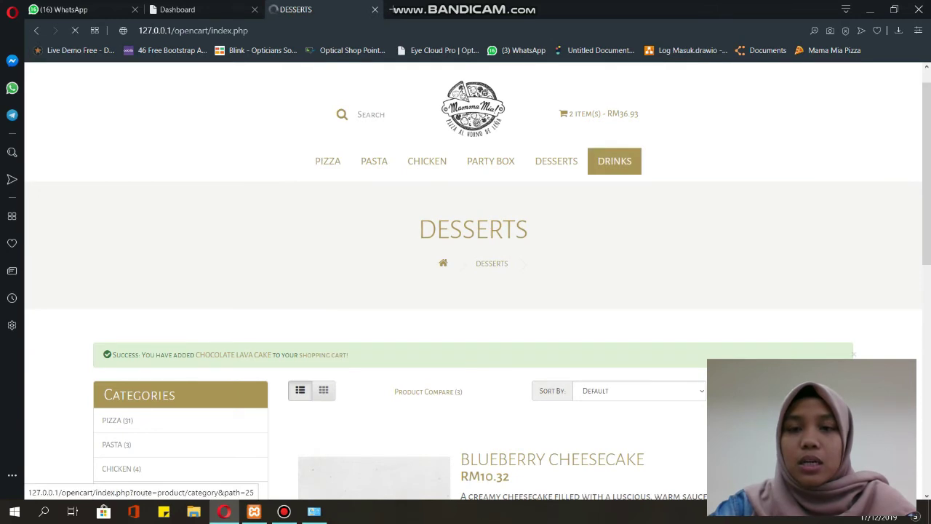
{"action": "scroll", "coordinate": [473, 283], "scroll_direction": "down", "scroll_amount": 10}
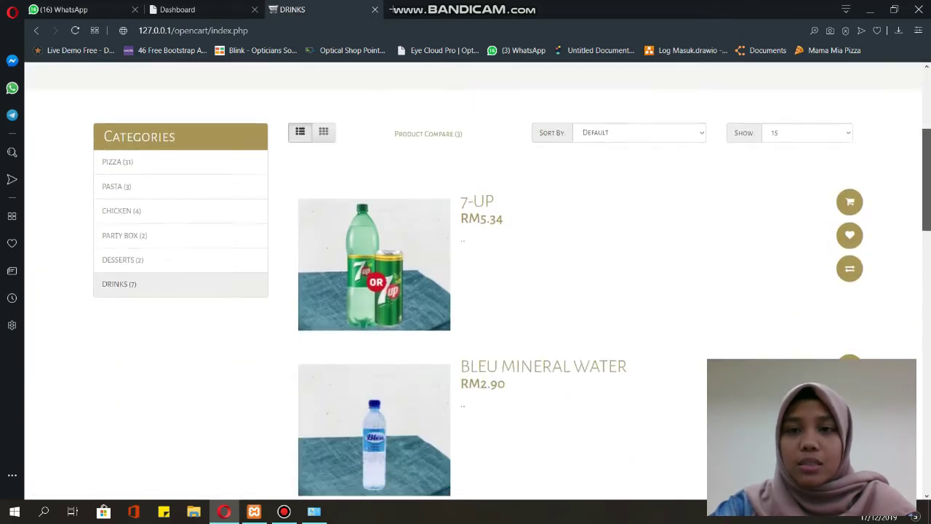
{"action": "scroll", "coordinate": [849, 247], "scroll_direction": "down", "scroll_amount": 2}
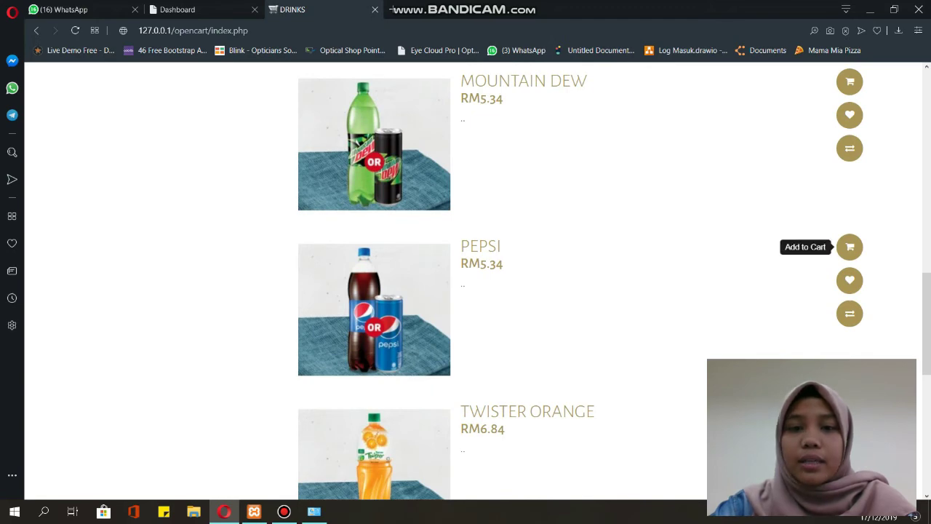
{"action": "left_click", "coordinate": [849, 246]}
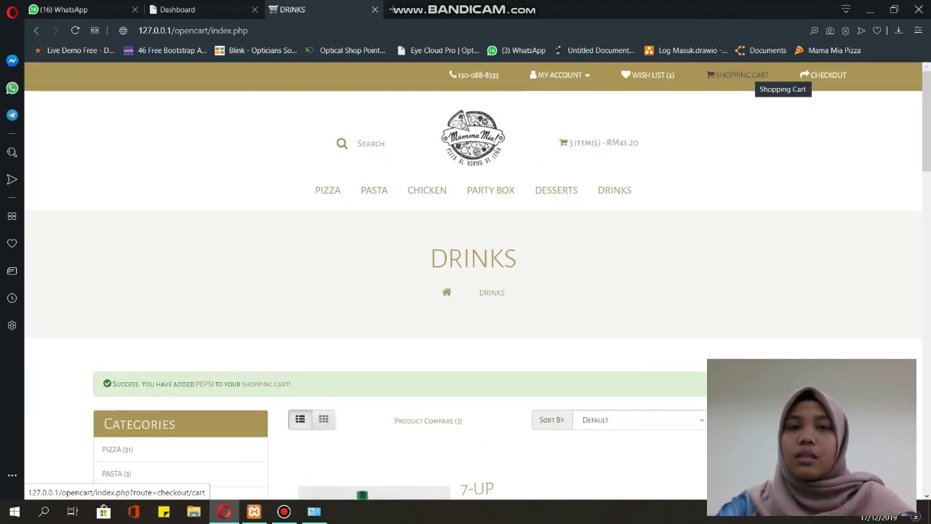
- Open the shopping cart and review its three items
{"action": "left_click", "coordinate": [749, 75]}
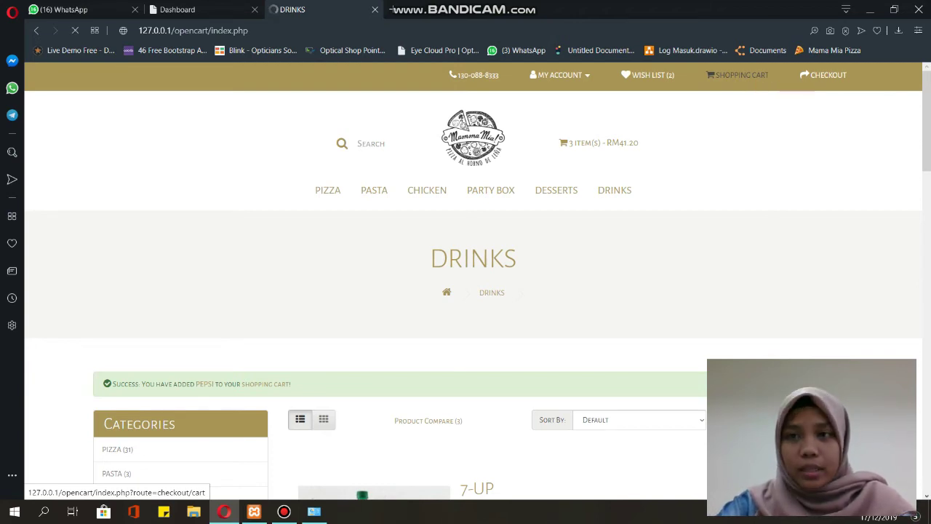
{"action": "scroll", "coordinate": [473, 291], "scroll_direction": "down", "scroll_amount": 1}
{"action": "scroll", "coordinate": [473, 291], "scroll_direction": "up", "scroll_amount": 2}
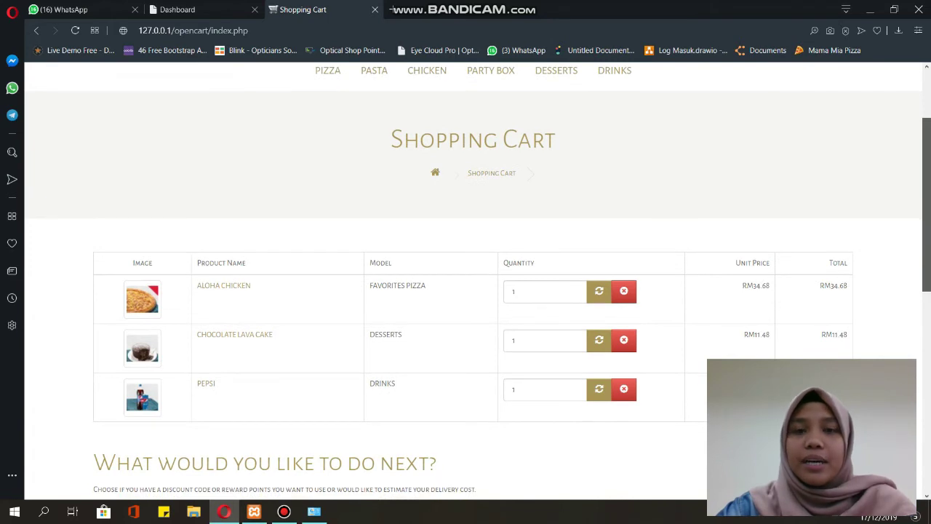
{"action": "scroll", "coordinate": [473, 291], "scroll_direction": "down", "scroll_amount": 2}
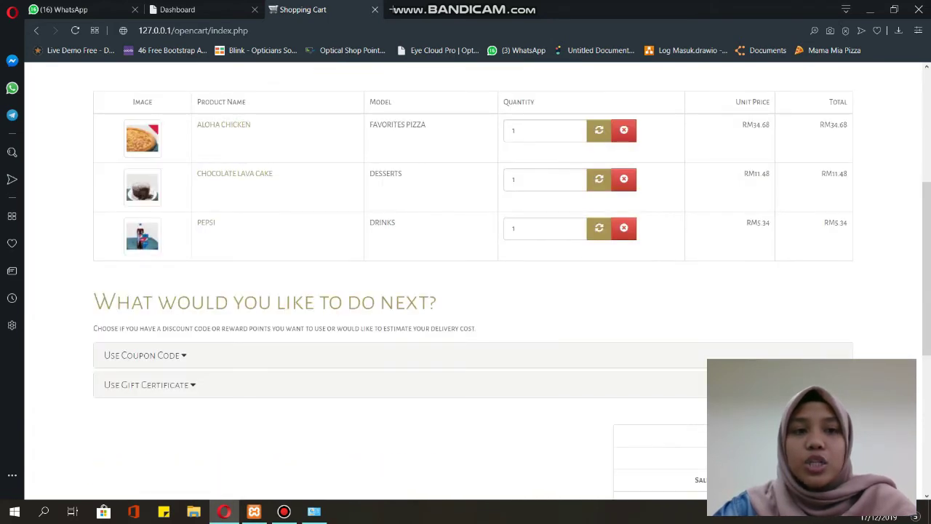
{"action": "scroll", "coordinate": [234, 173], "scroll_direction": "down", "scroll_amount": 1}
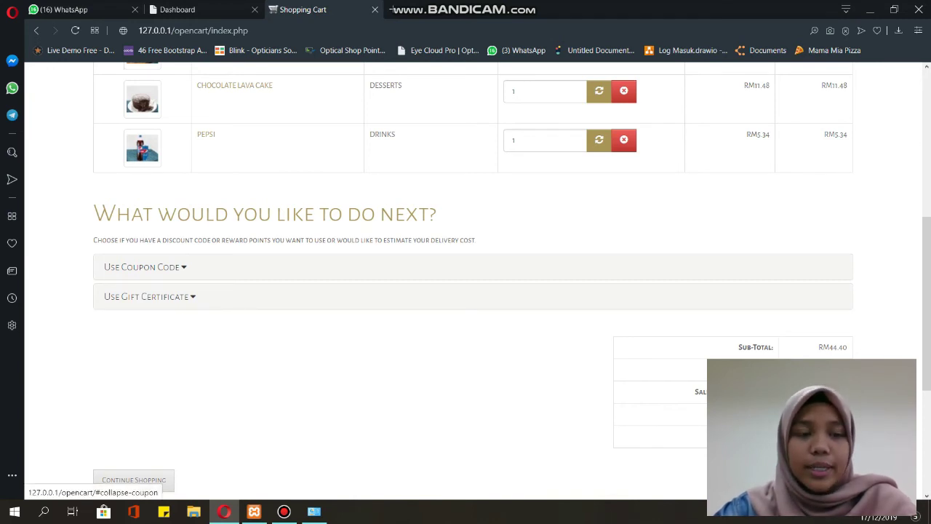
- Apply coupon 2020, cutting the RM44.40 sub-total by RM8.88 to RM41.20
{"action": "left_click", "coordinate": [145, 267]}
{"action": "left_click", "coordinate": [252, 300]}
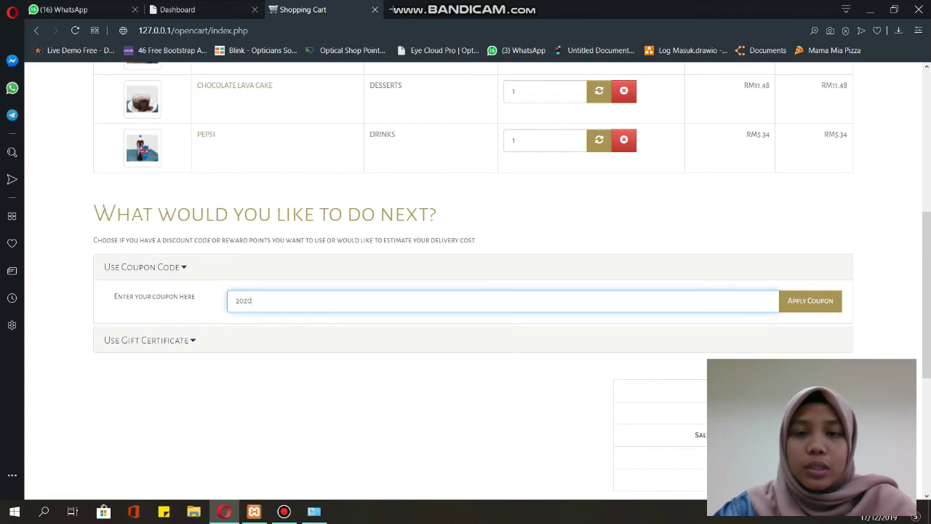
{"action": "left_click", "coordinate": [809, 301]}
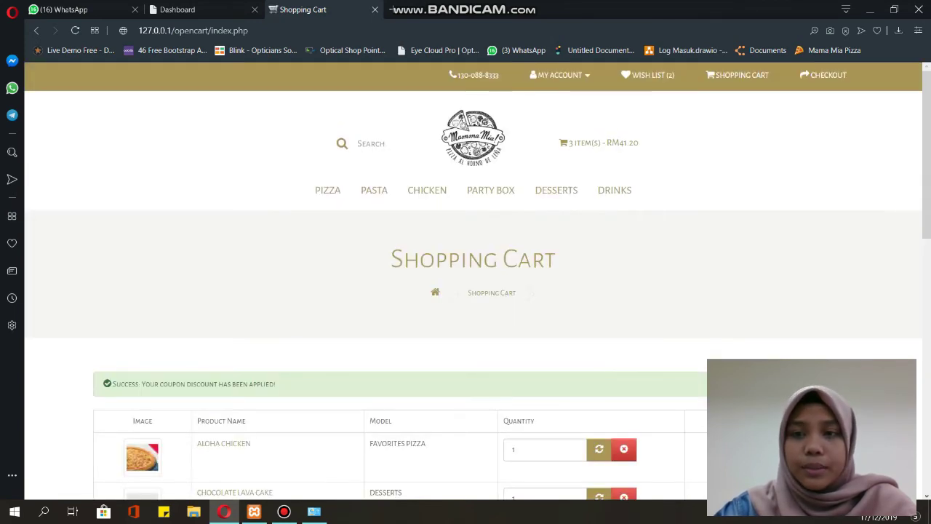
{"action": "scroll", "coordinate": [465, 277], "scroll_direction": "down", "scroll_amount": 7}
{"action": "scroll", "coordinate": [472, 281], "scroll_direction": "down", "scroll_amount": 2}
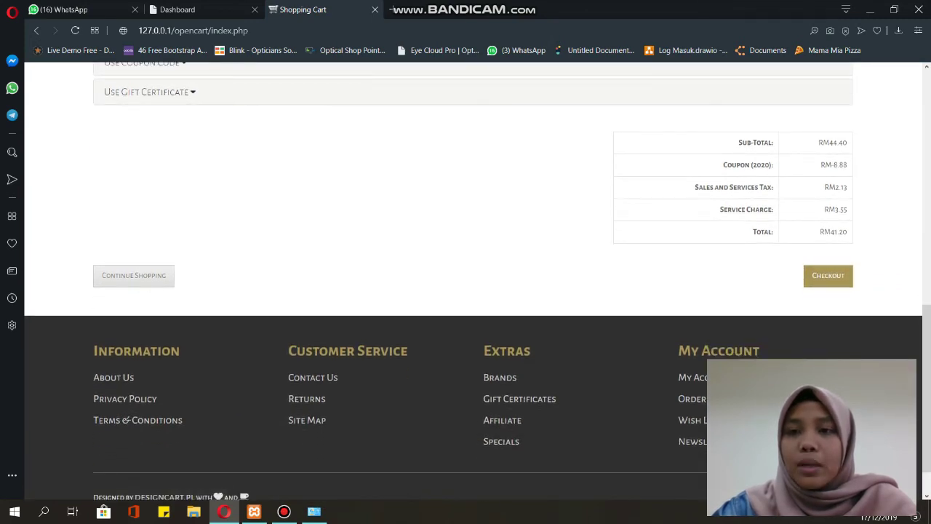
{"action": "scroll", "coordinate": [466, 276], "scroll_direction": "up", "scroll_amount": 1}
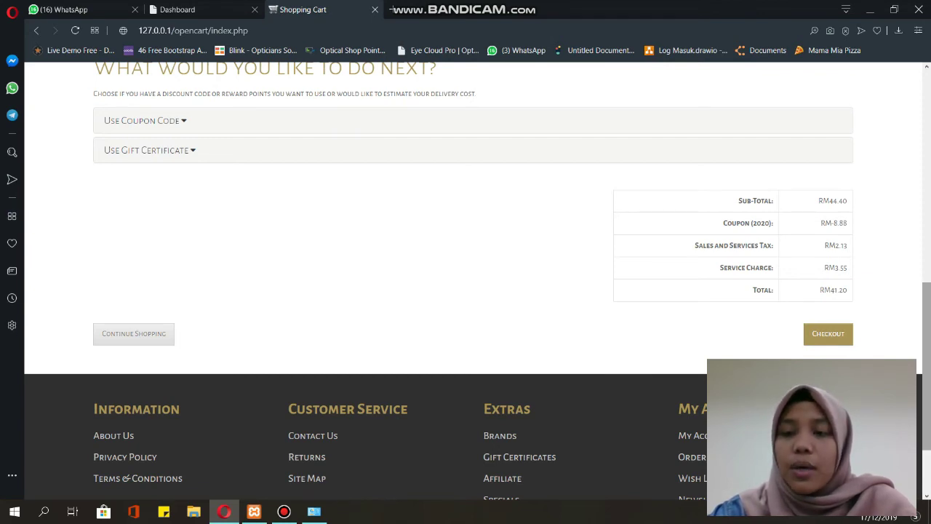
{"action": "scroll", "coordinate": [472, 281], "scroll_direction": "down", "scroll_amount": 1}
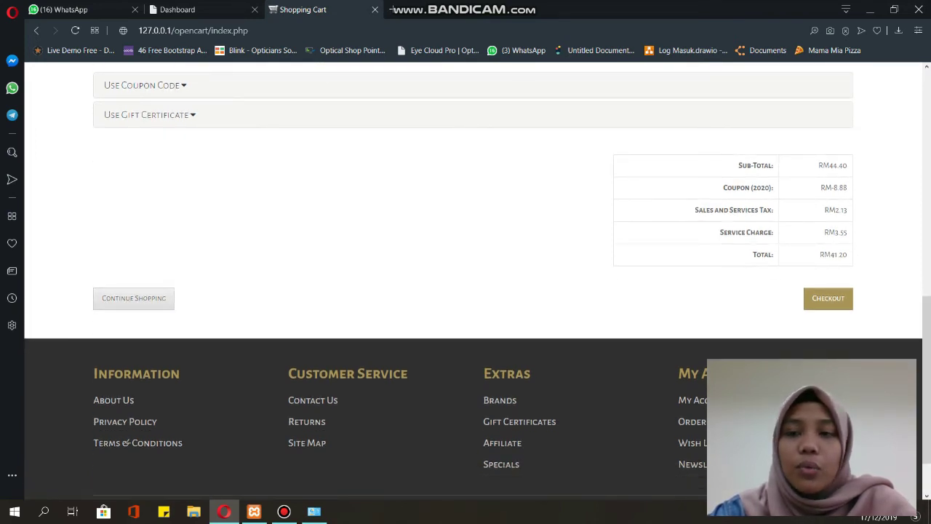
- Go from the cart to checkout and view the billing details
{"action": "left_click", "coordinate": [828, 298]}
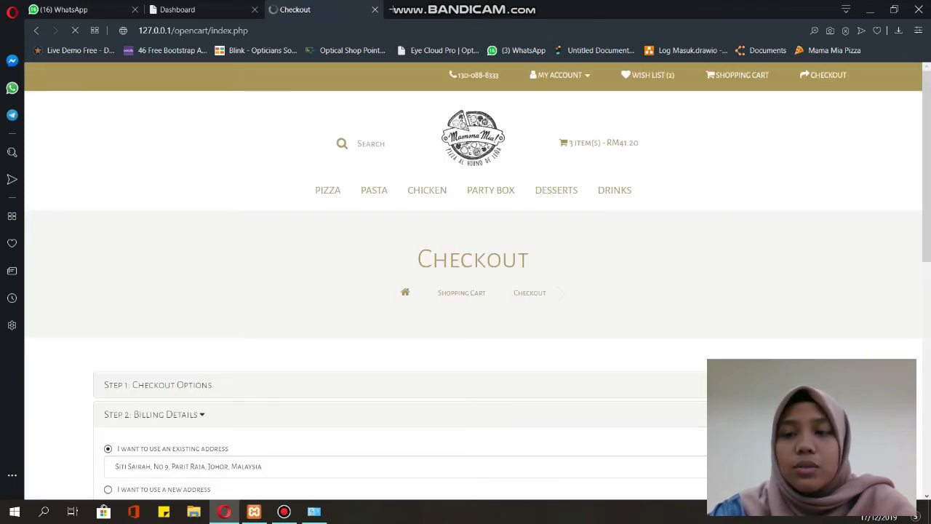
{"action": "scroll", "coordinate": [472, 276], "scroll_direction": "down", "scroll_amount": 1}
{"action": "scroll", "coordinate": [472, 276], "scroll_direction": "down", "scroll_amount": 3}
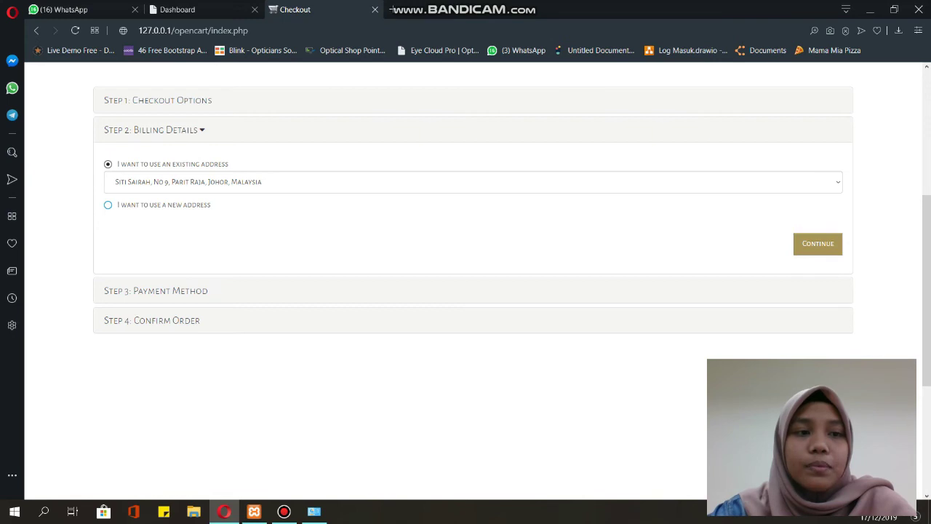
- Keep the saved existing billing address and continue to the Payment Method step
{"action": "left_click", "coordinate": [107, 204]}
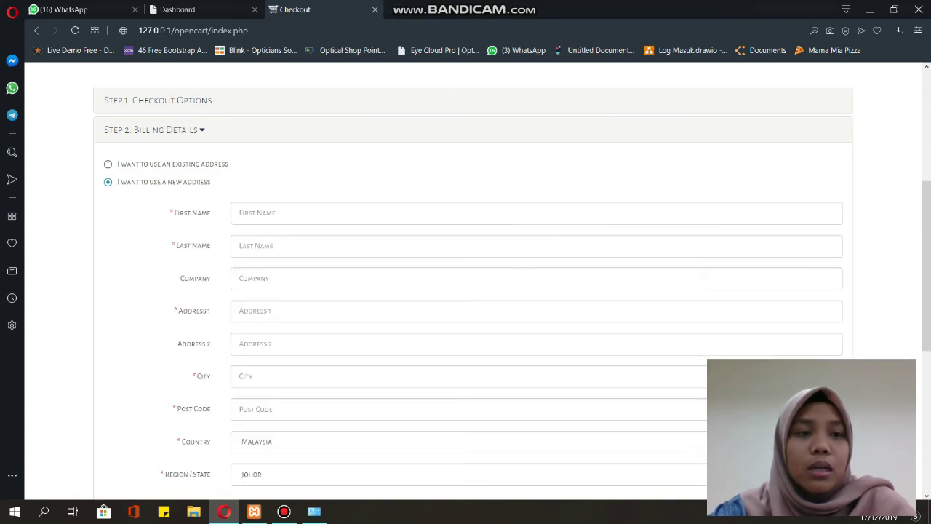
{"action": "scroll", "coordinate": [473, 291], "scroll_direction": "down", "scroll_amount": 1}
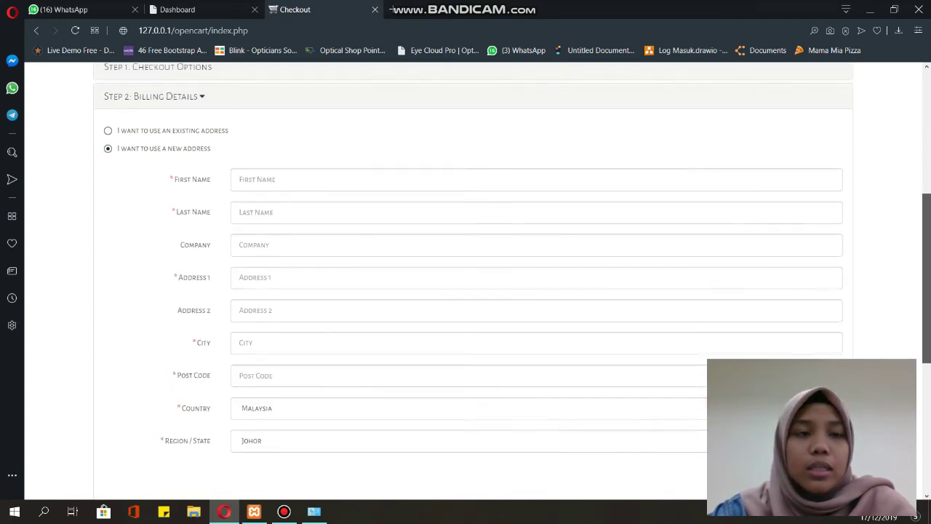
{"action": "scroll", "coordinate": [473, 291], "scroll_direction": "down", "scroll_amount": 1}
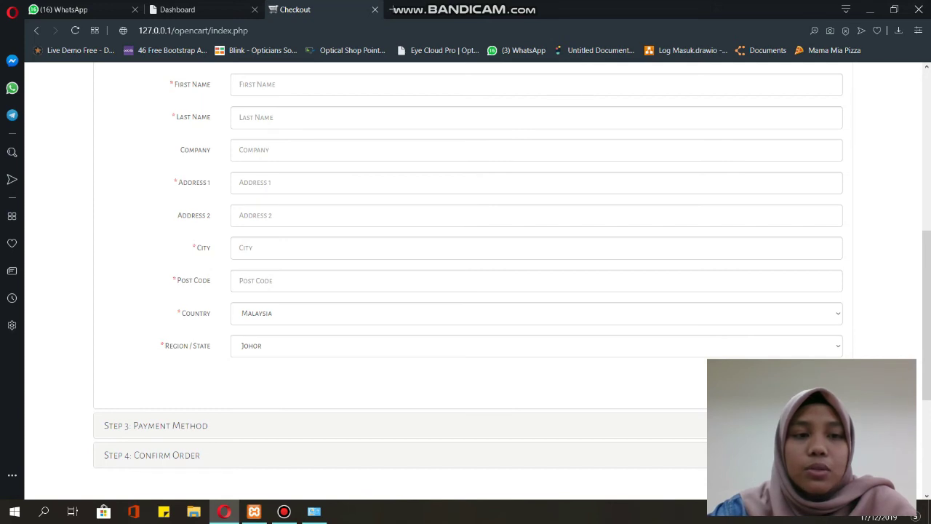
{"action": "scroll", "coordinate": [465, 291], "scroll_direction": "down", "scroll_amount": 2}
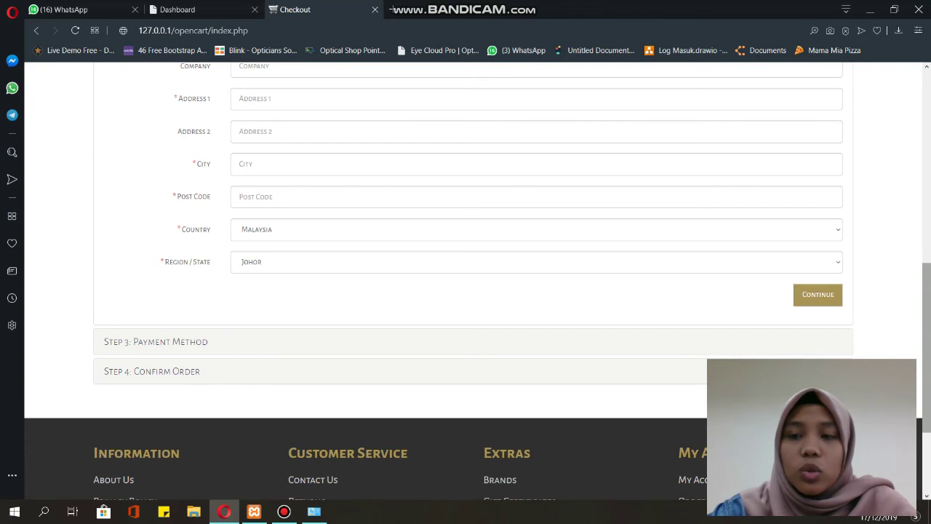
{"action": "scroll", "coordinate": [465, 291], "scroll_direction": "up", "scroll_amount": 5}
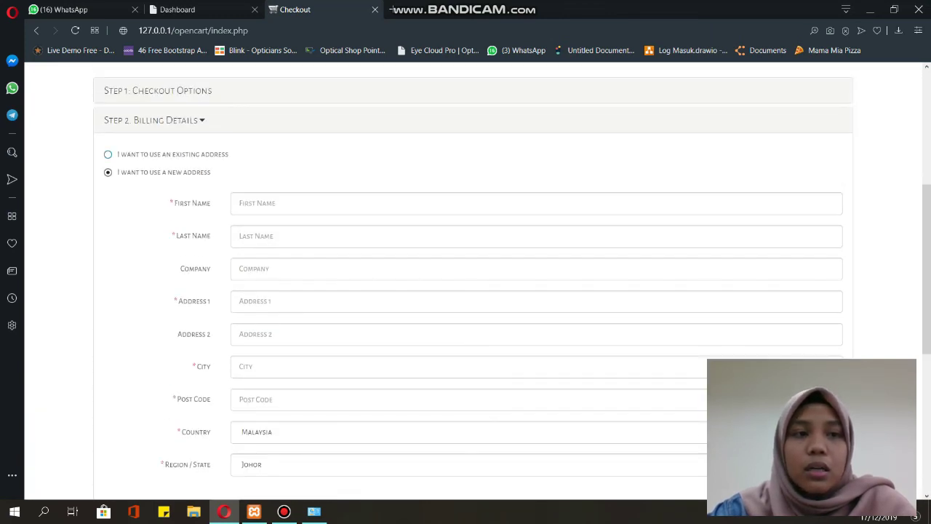
{"action": "left_click", "coordinate": [108, 154]}
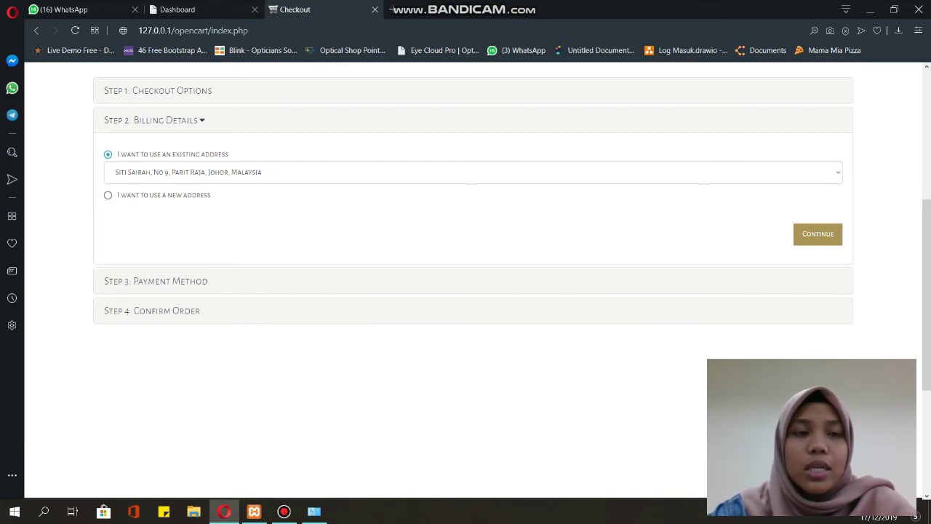
{"action": "key", "text": "Tab"}
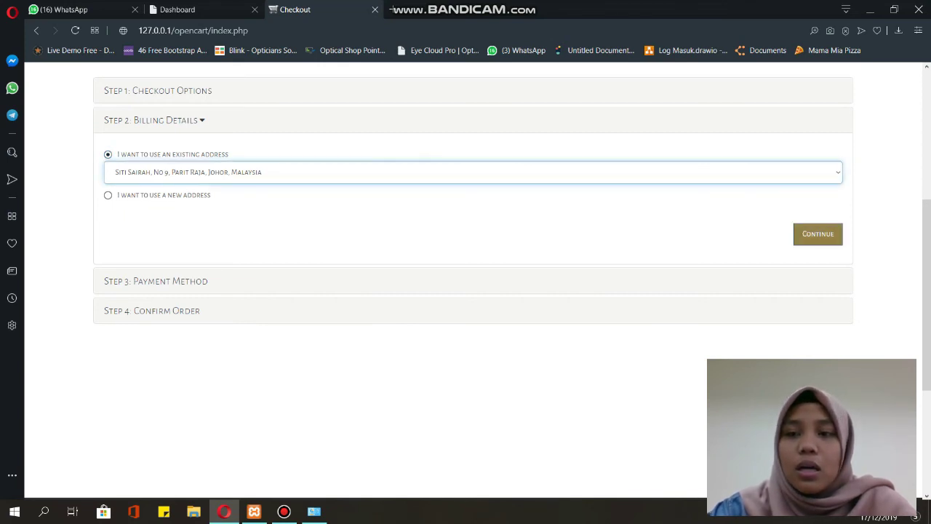
{"action": "key", "text": "Tab"}
{"action": "key", "text": "Return"}
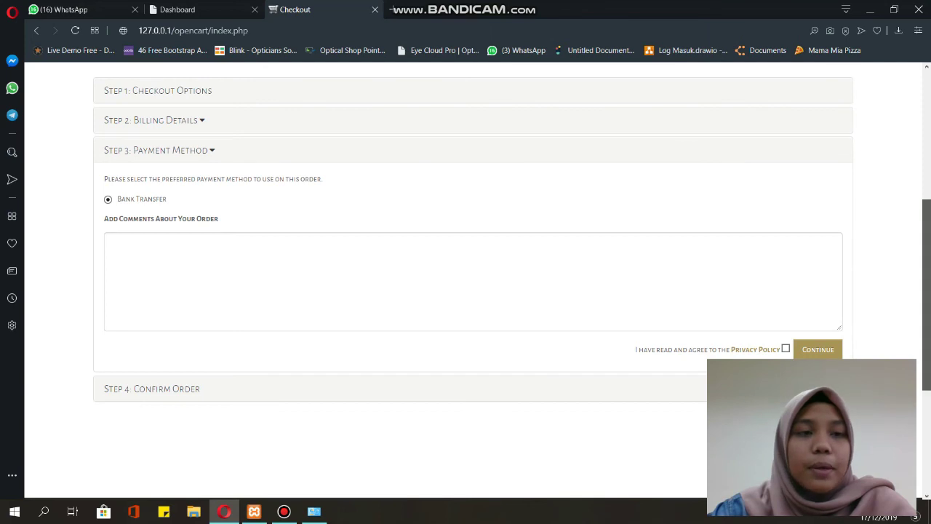
- Read and agree to the Privacy Policy for Bank Transfer, reaching the RM41.20 order summary
{"action": "scroll", "coordinate": [472, 276], "scroll_direction": "down", "scroll_amount": 1}
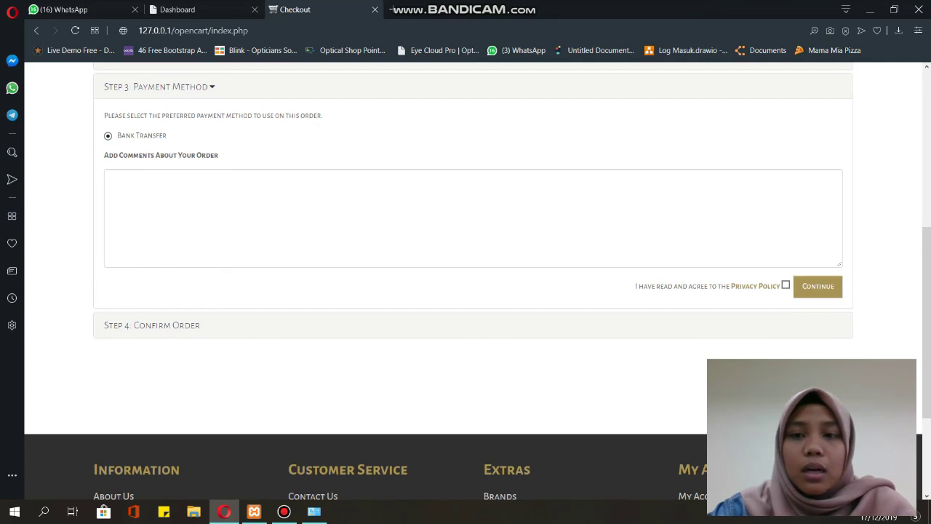
{"action": "left_click", "coordinate": [113, 179]}
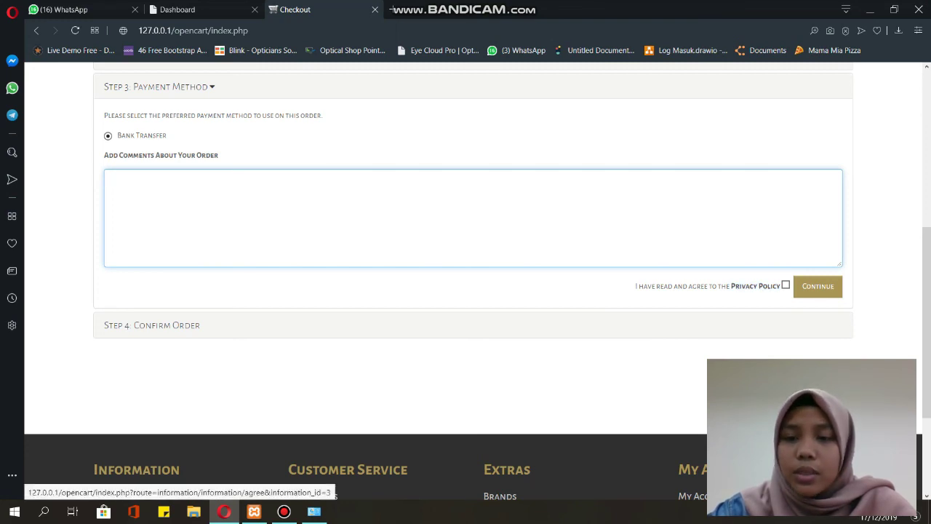
{"action": "left_click", "coordinate": [755, 286]}
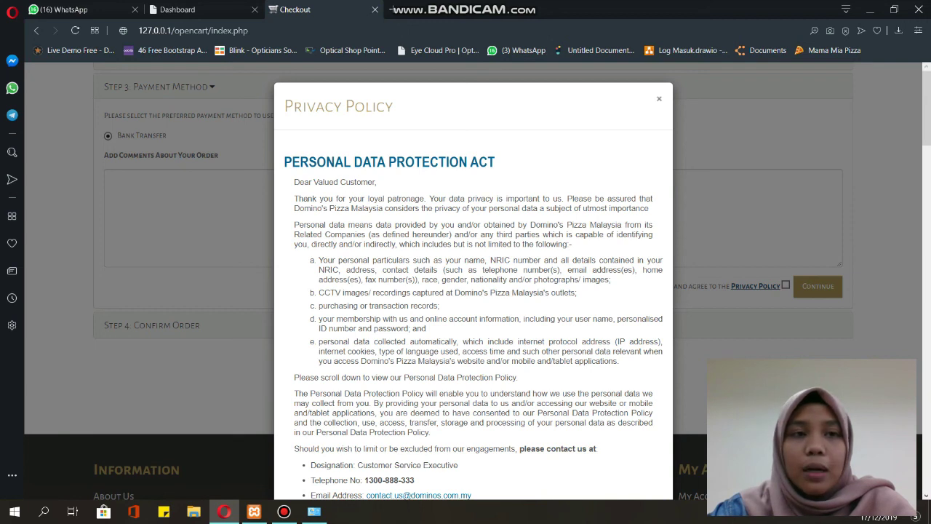
{"action": "key", "text": "Escape"}
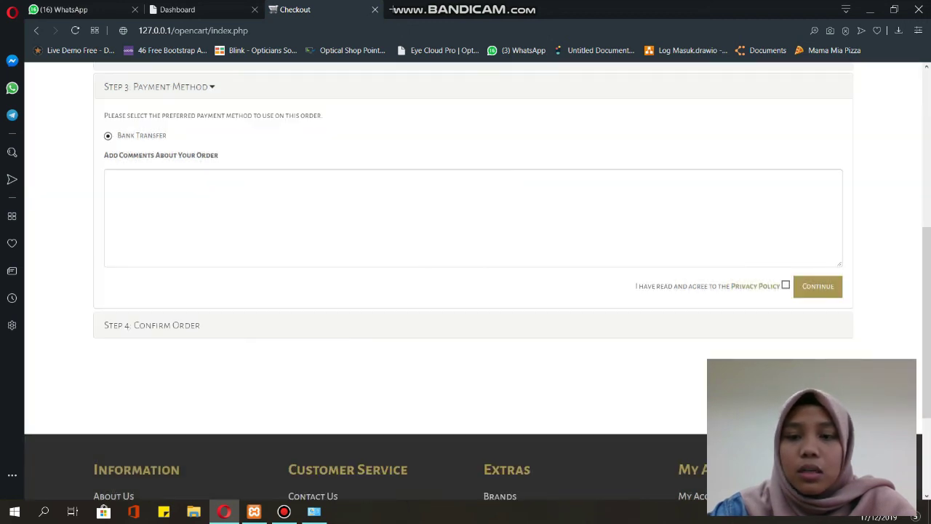
{"action": "left_click", "coordinate": [785, 285]}
{"action": "key", "text": "Tab"}
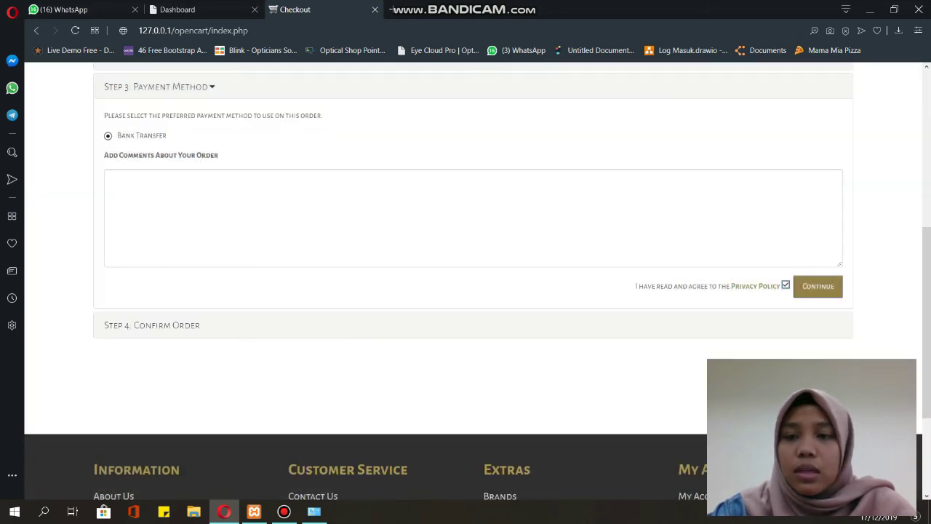
{"action": "key", "text": "Return"}
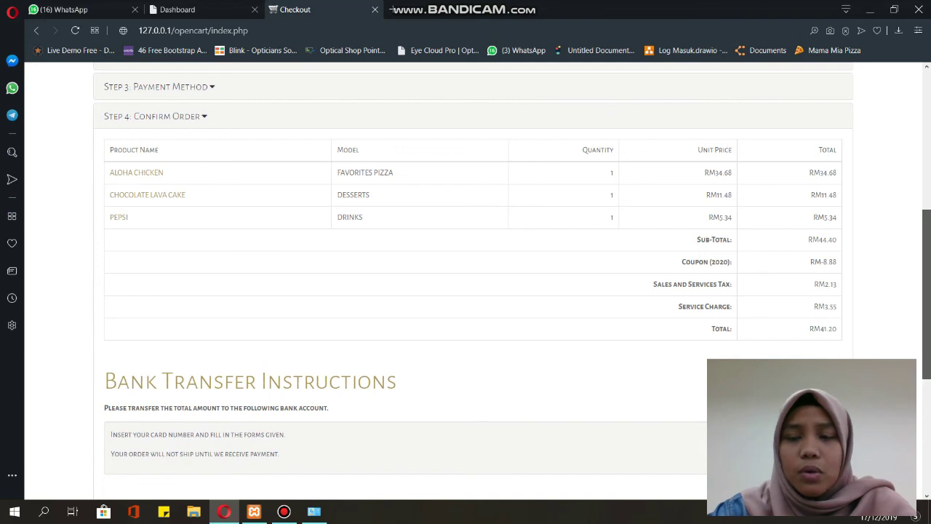
- Confirm the three-item order and view the 'Your order has been placed!' page
{"action": "scroll", "coordinate": [473, 269], "scroll_direction": "down", "scroll_amount": 1}
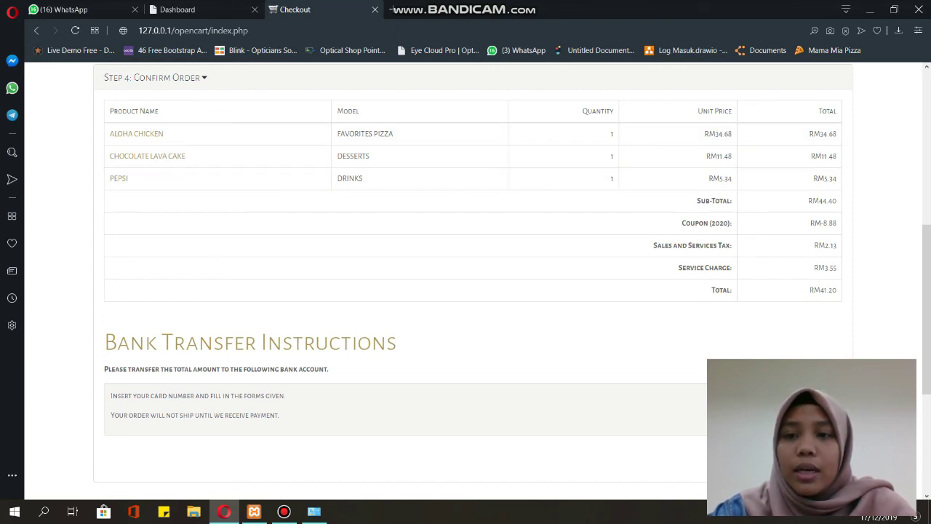
{"action": "scroll", "coordinate": [472, 291], "scroll_direction": "down", "scroll_amount": 2}
{"action": "left_click", "coordinate": [817, 293]}
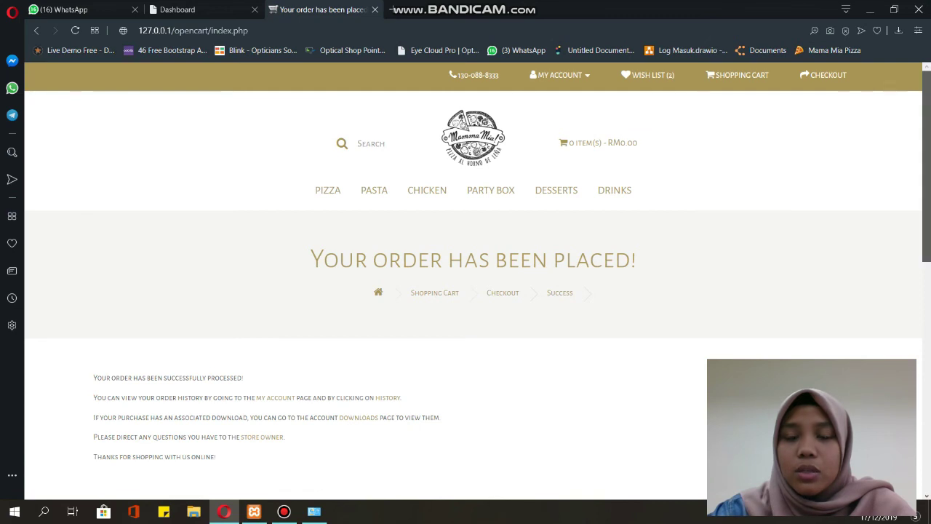
{"action": "scroll", "coordinate": [473, 290], "scroll_direction": "down", "scroll_amount": 1}
{"action": "scroll", "coordinate": [472, 291], "scroll_direction": "down", "scroll_amount": 1}
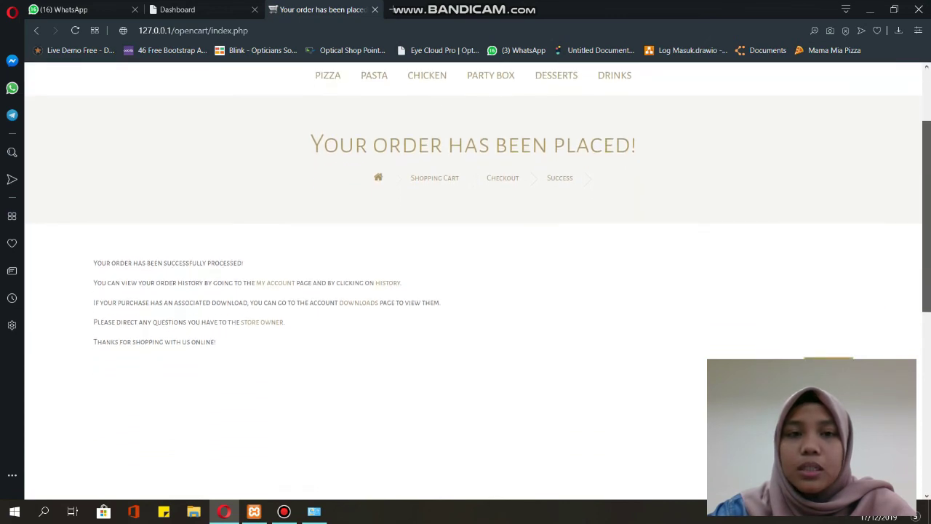